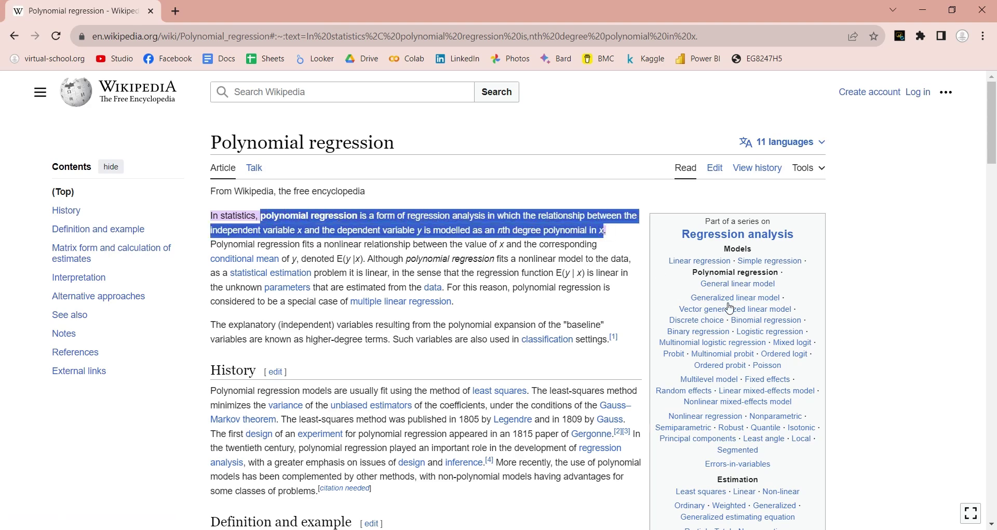
left_click_drag(992, 134, 994, 209)
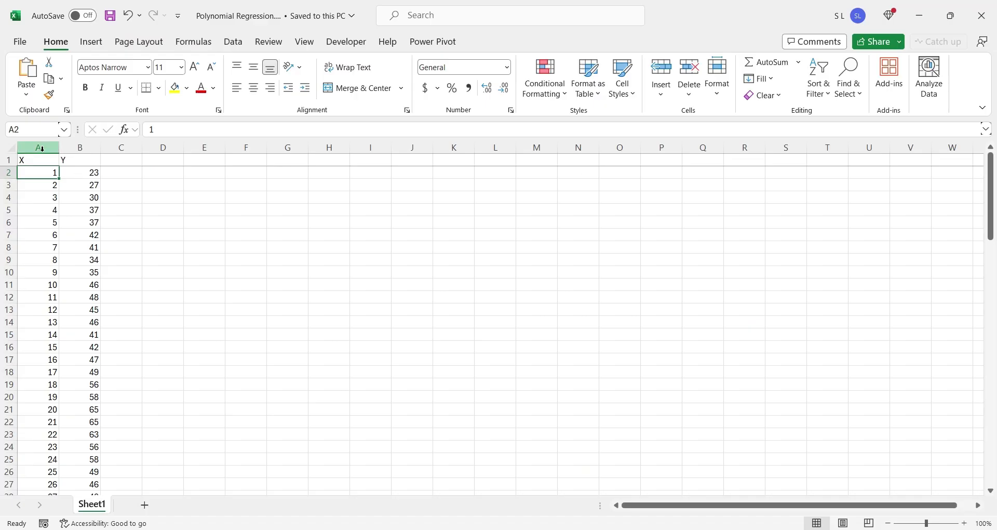
Insert a markers-only scatter chart from the X and Y data in A1:B101, headers included.
left_click(41, 148)
left_click_drag(41, 149, 80, 148)
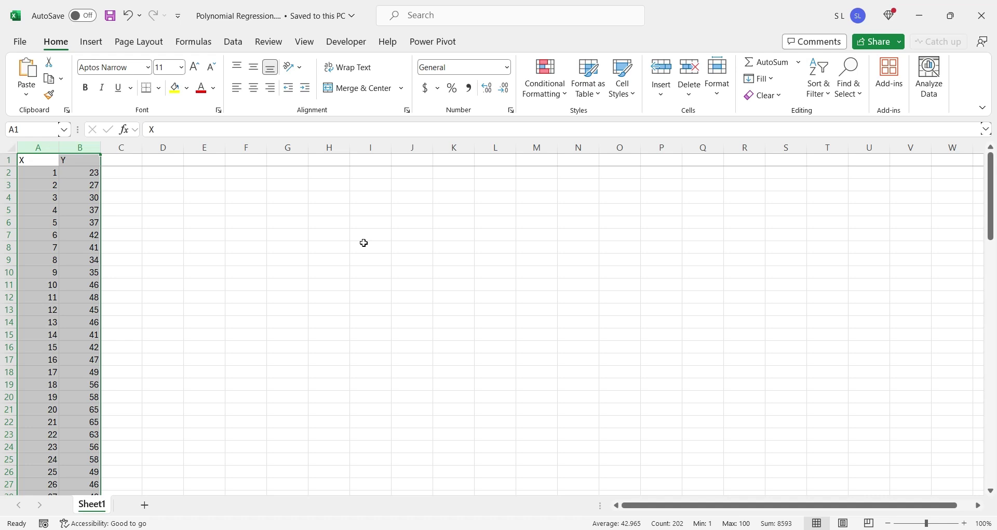
key("ctrl+End")
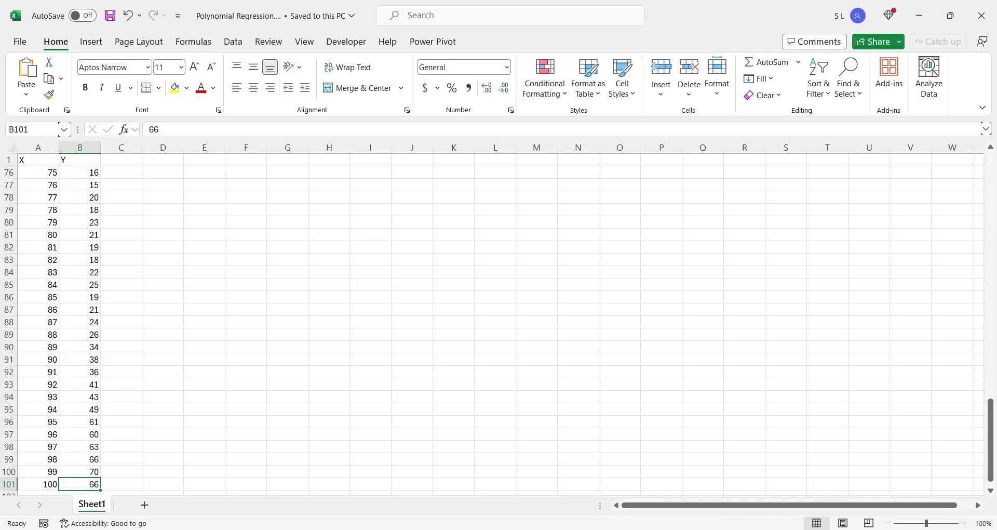
left_click_drag(41, 161, 76, 175)
key("ctrl+shift+Down")
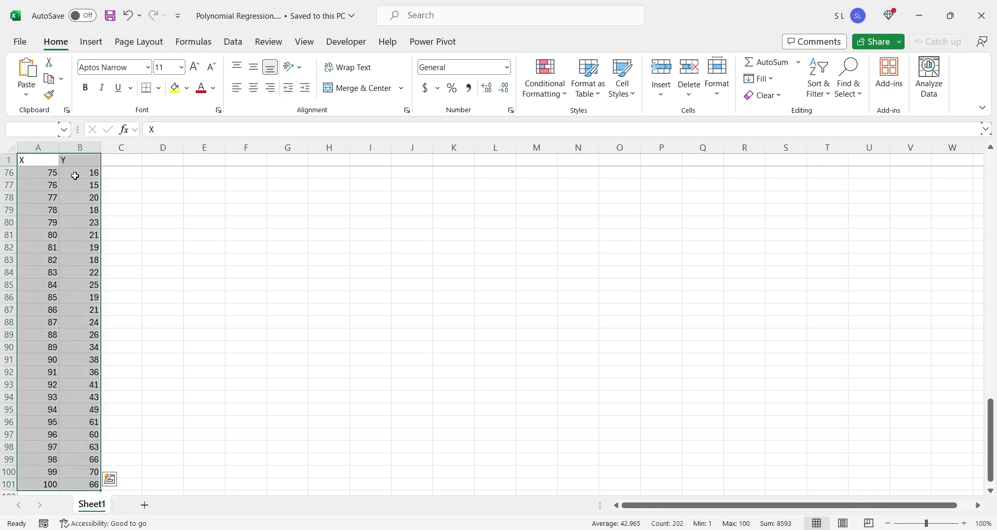
left_click(91, 42)
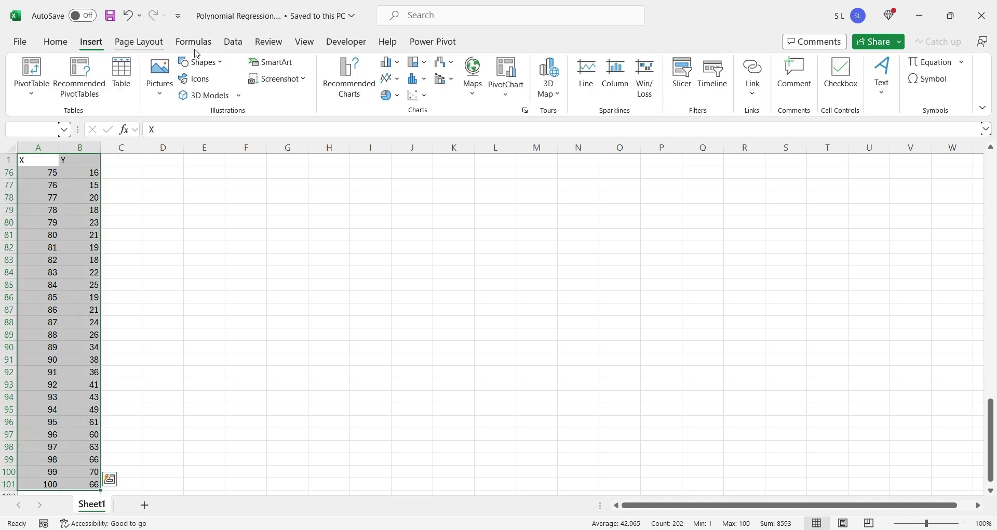
left_click(420, 97)
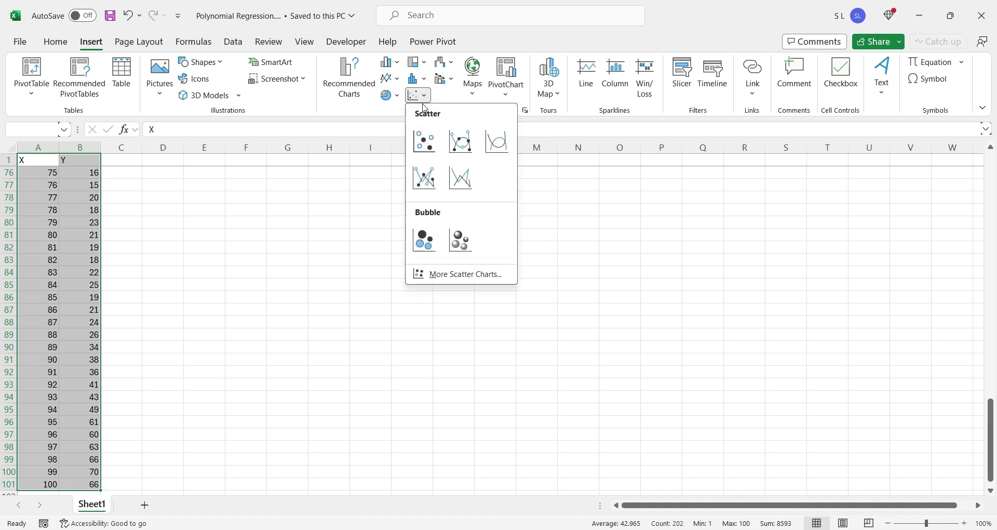
left_click(422, 139)
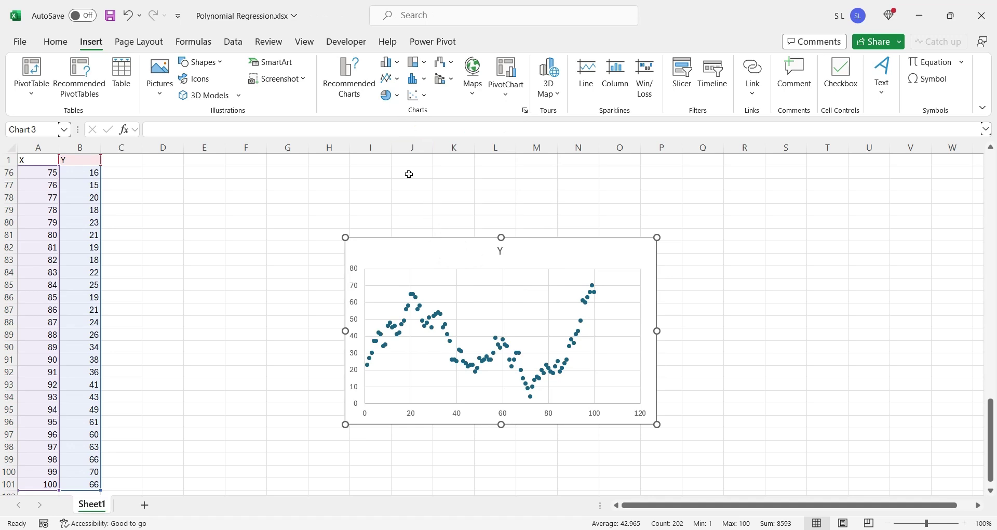
Add a trendline to the scatter chart and set its type to Polynomial.
left_click(426, 243)
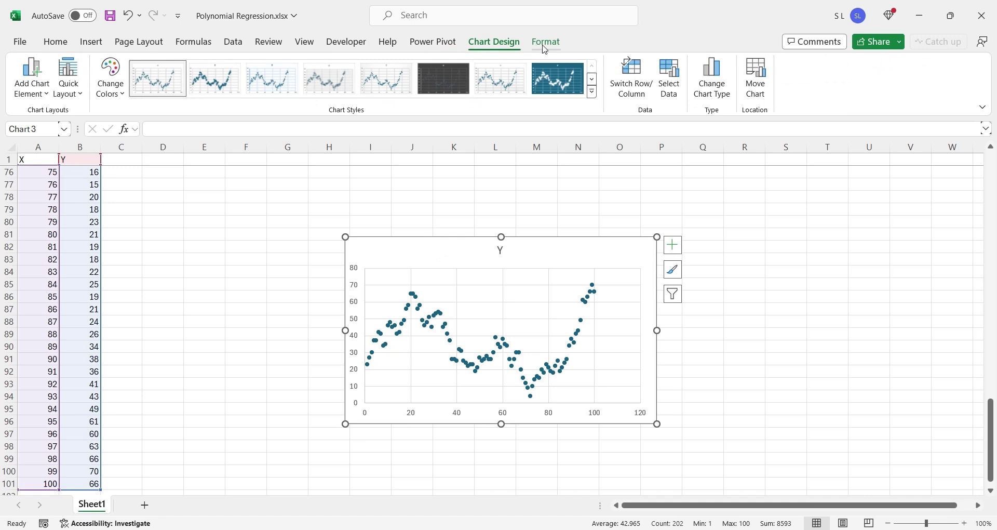
left_click(32, 98)
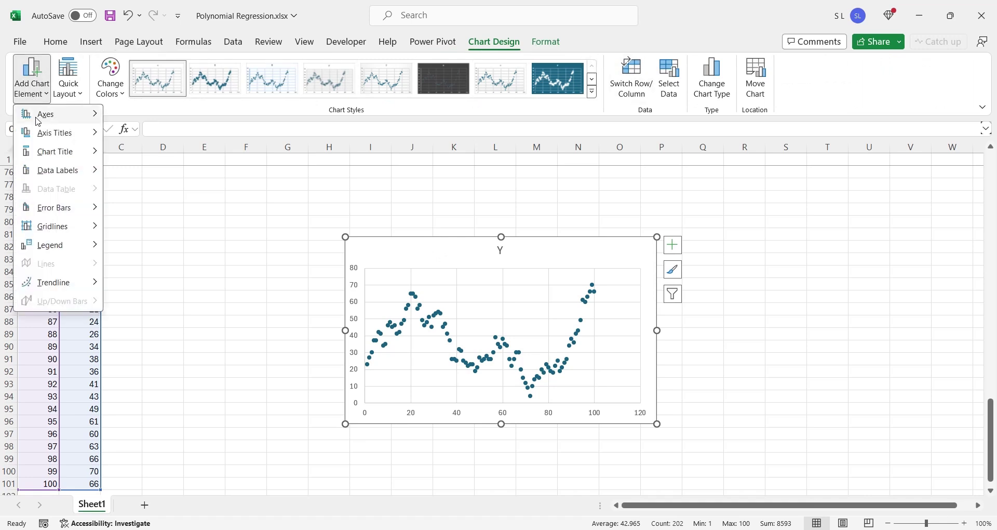
mouse_move(50, 283)
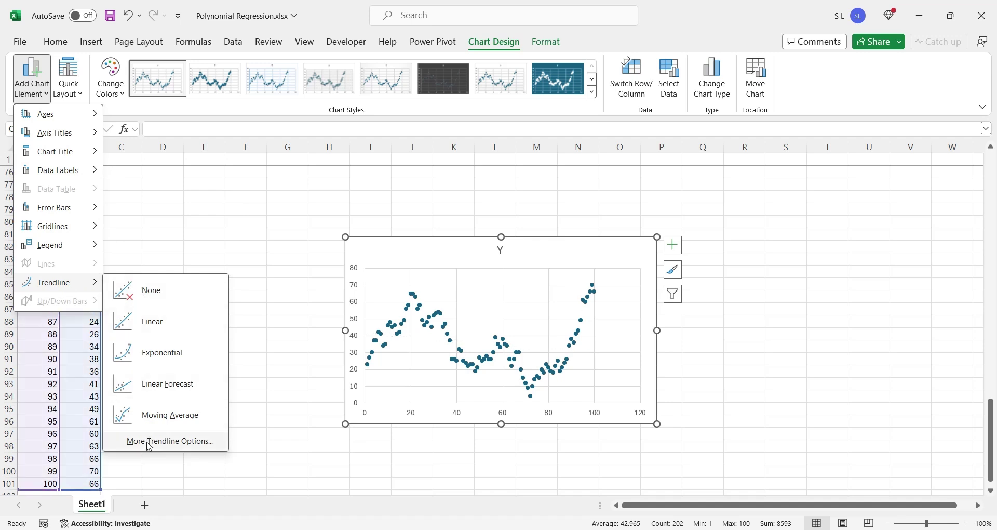
left_click(149, 442)
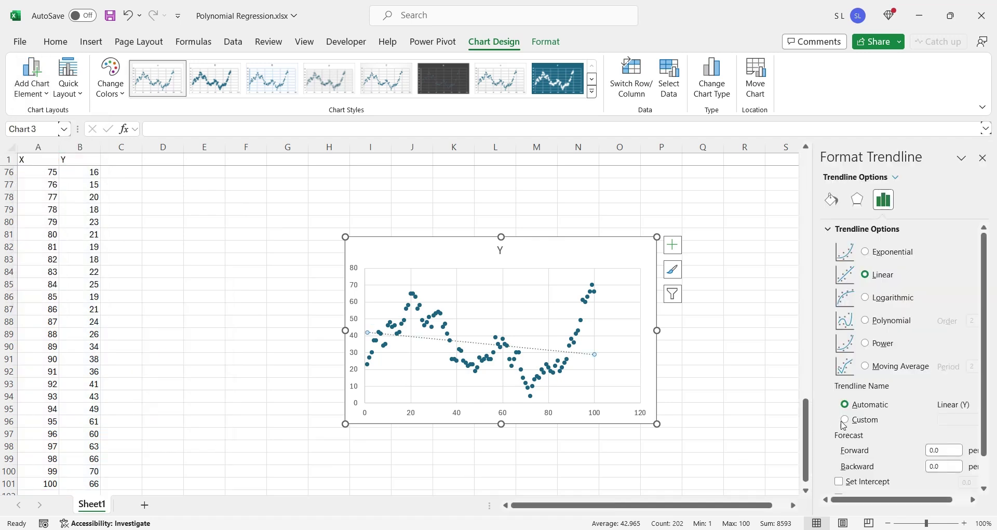
left_click(889, 325)
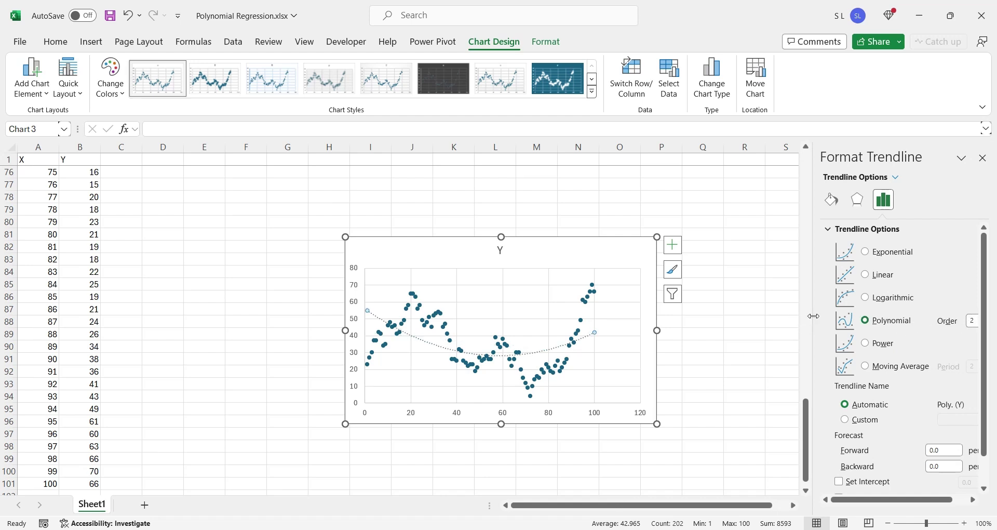
Raise the trendline's polynomial order past 5 to compare the fits, and bring it back down to 3.
left_click_drag(813, 320, 782, 315)
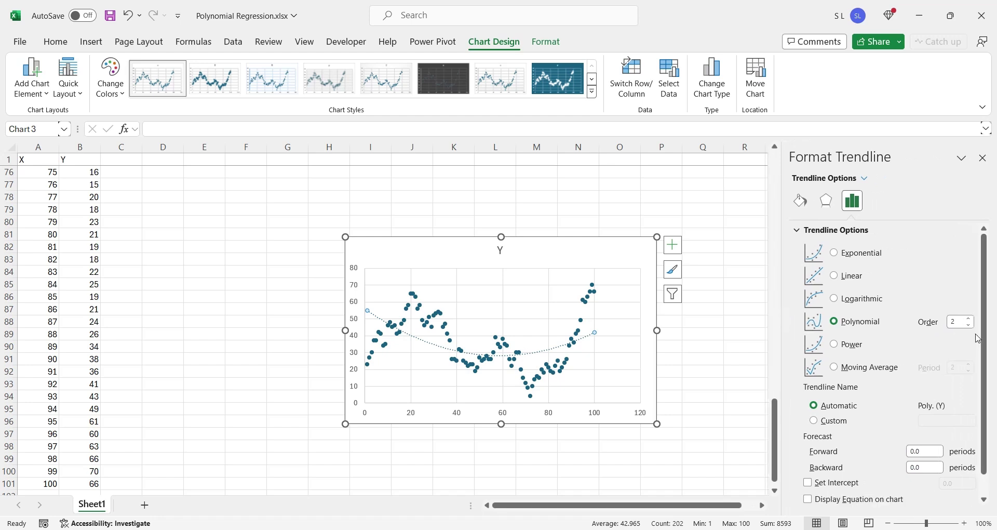
left_click(970, 319)
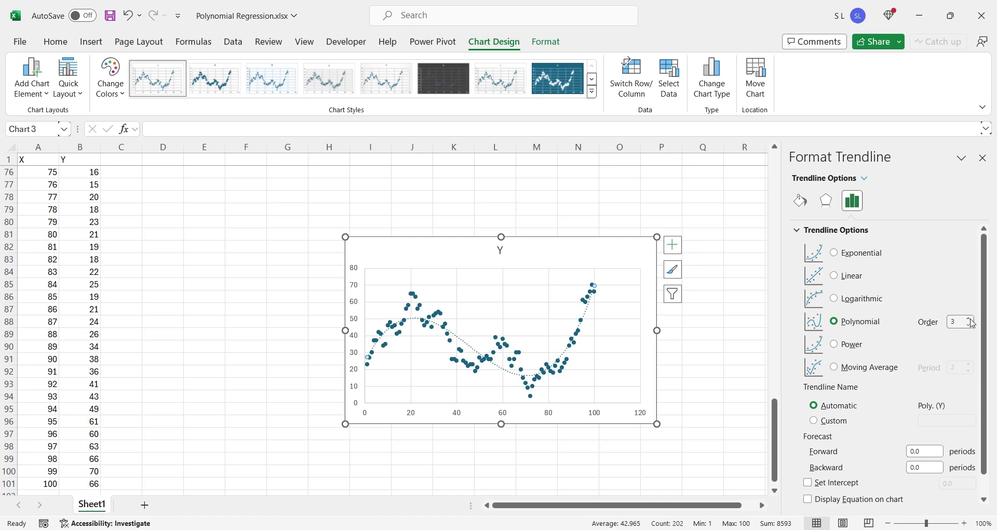
left_click(971, 318)
left_click(970, 319)
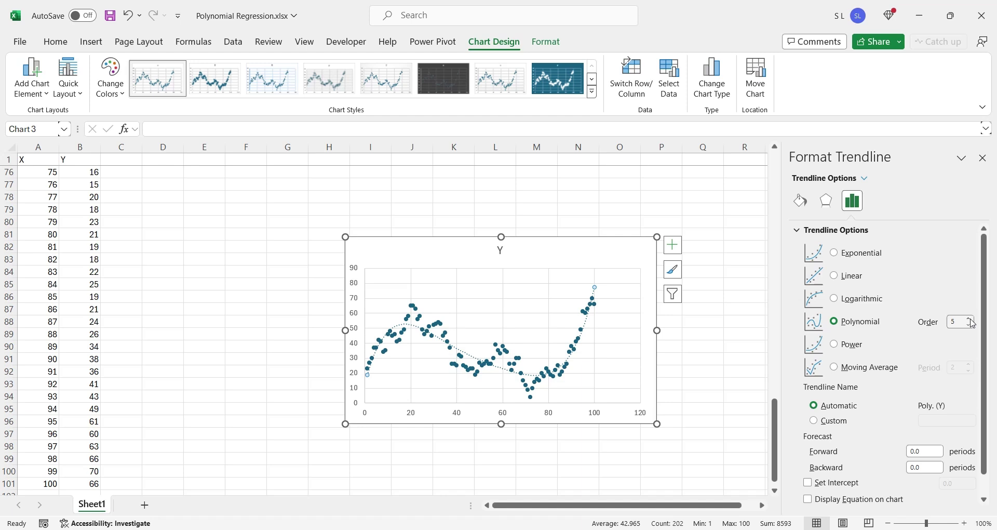
left_click(971, 319)
left_click(970, 326)
left_click(970, 326)
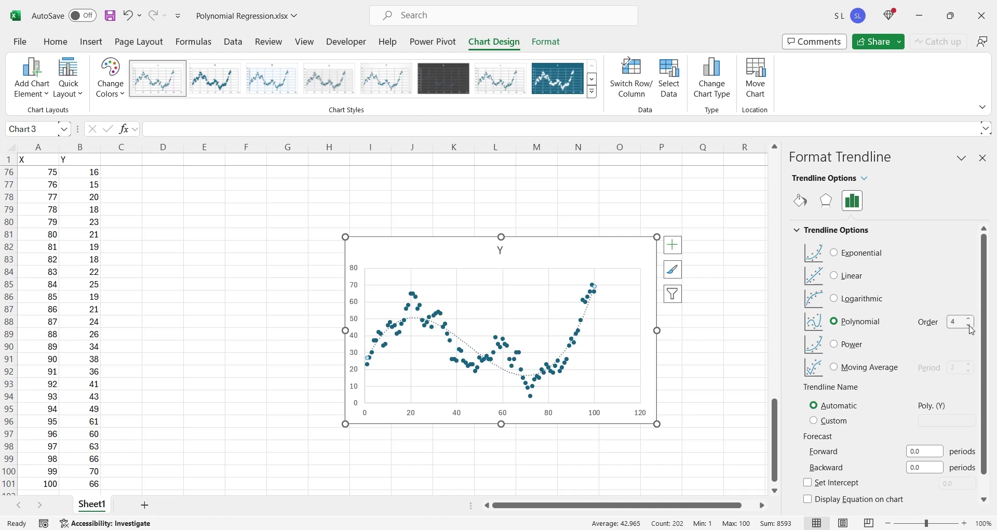
left_click(970, 326)
left_click(650, 397)
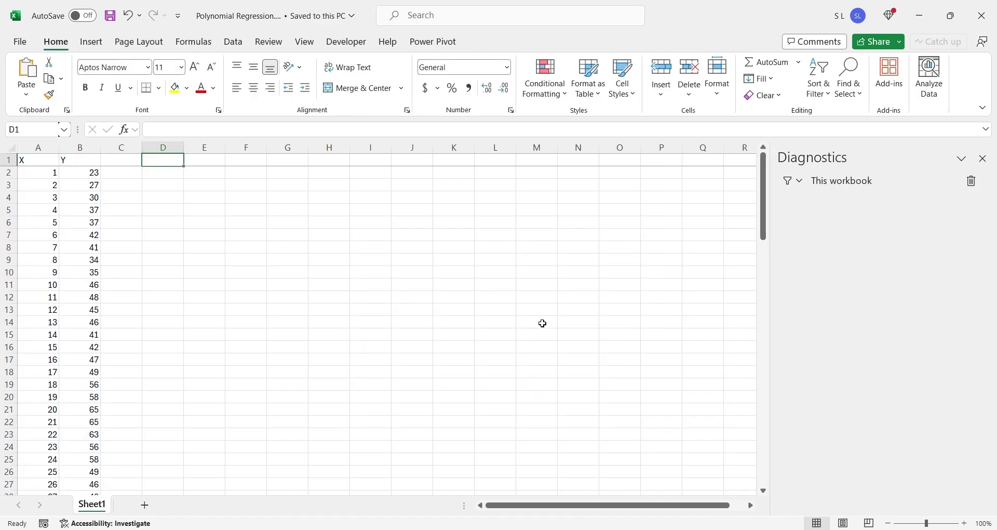
Start a Python formula in cell D1 and enlarge the code editing area to fit several lines.
type("=py")
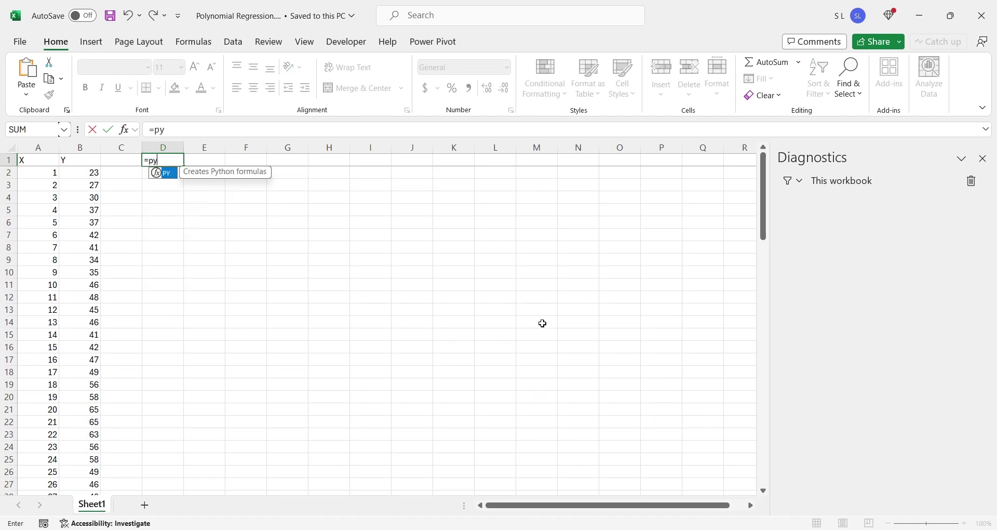
key("Tab")
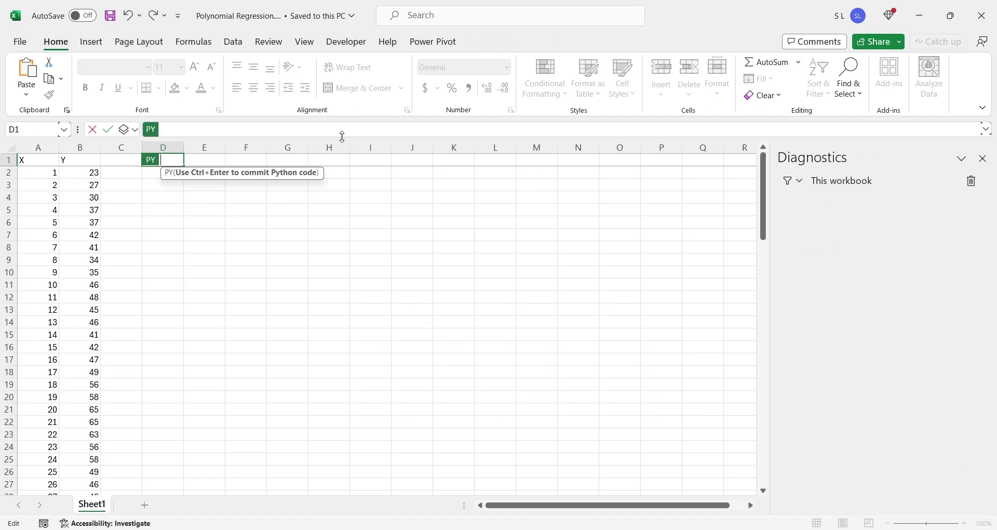
left_click_drag(343, 139, 344, 229)
left_click(368, 137)
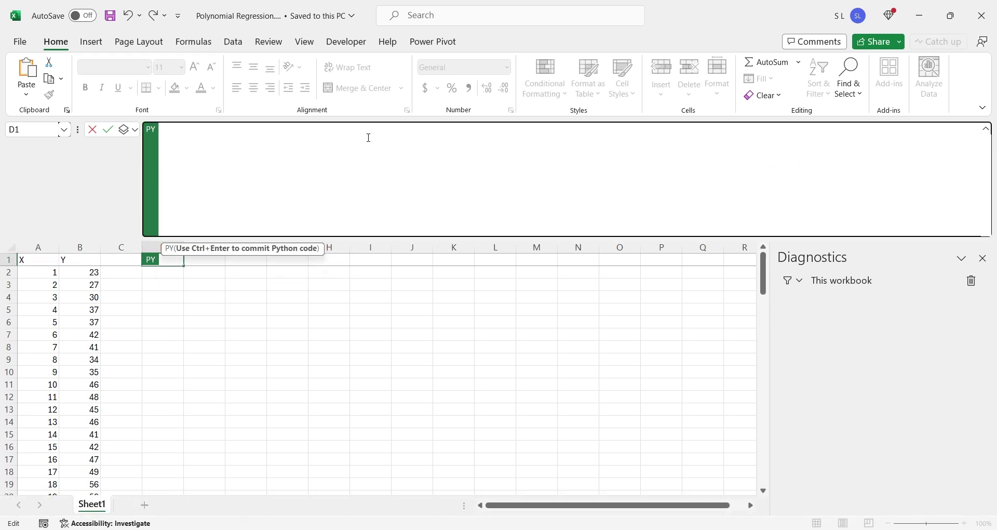
Write the first code line importing PolynomialFeatures from sklearn.preprocessing.
type("from skl")
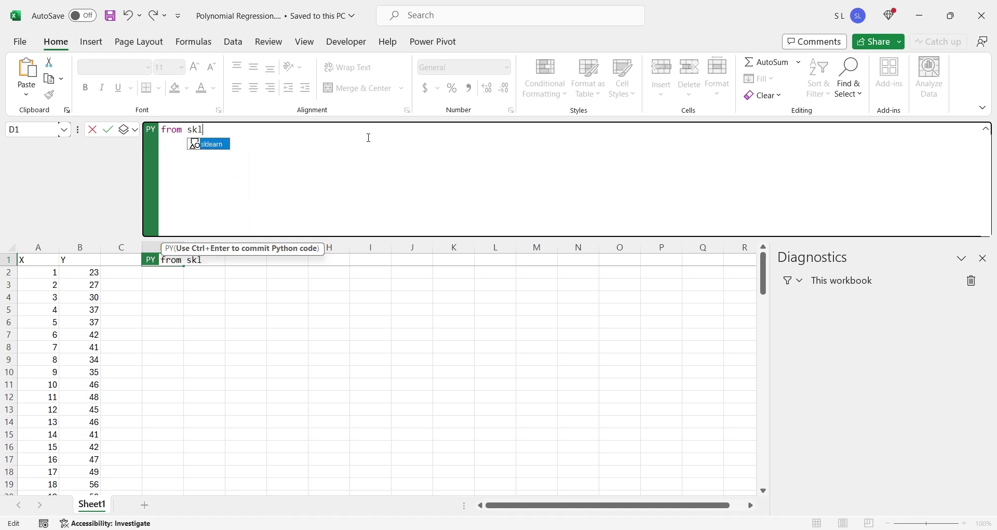
type("earn.preproce")
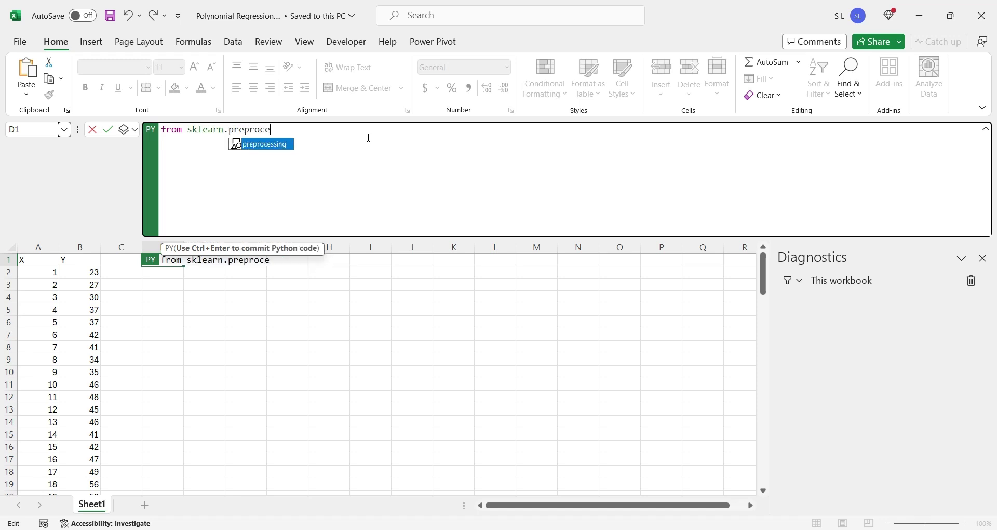
type("ssing import ")
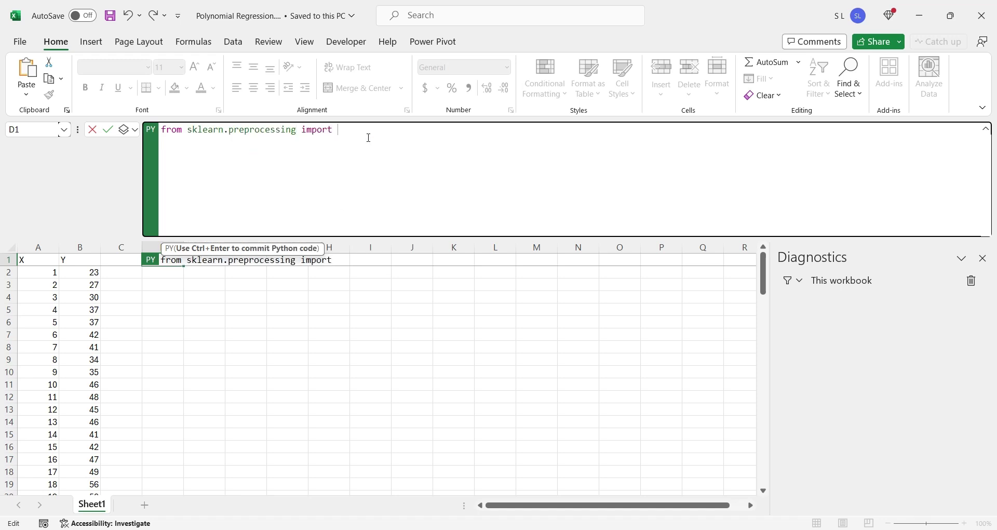
type("Polynomia")
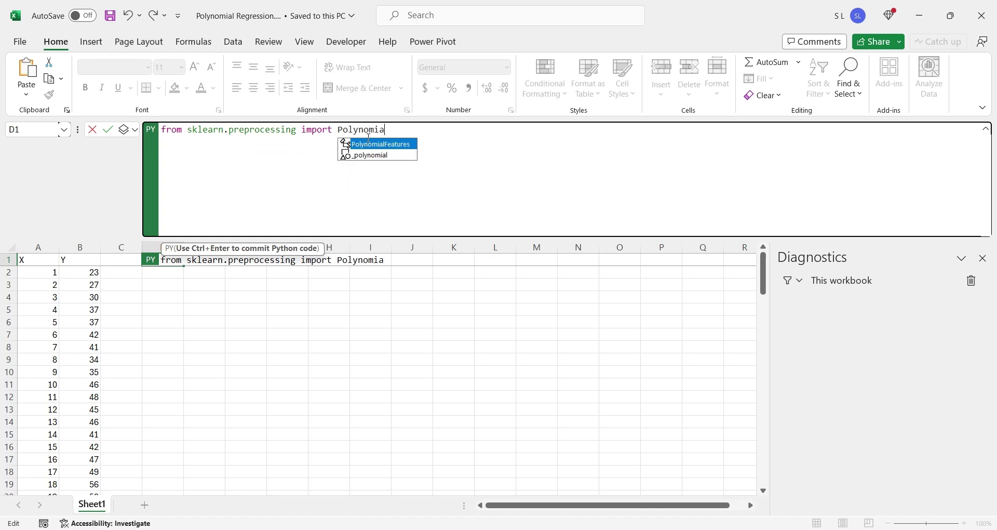
type("lFeatures")
key("Return")
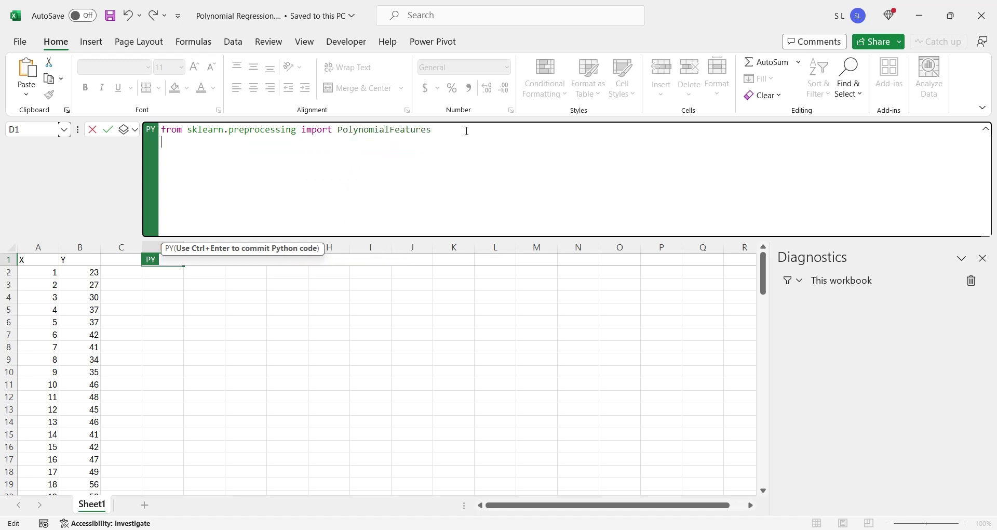
Add a second code line importing LinearRegression from sklearn.linear_model.
type("from sklearn.")
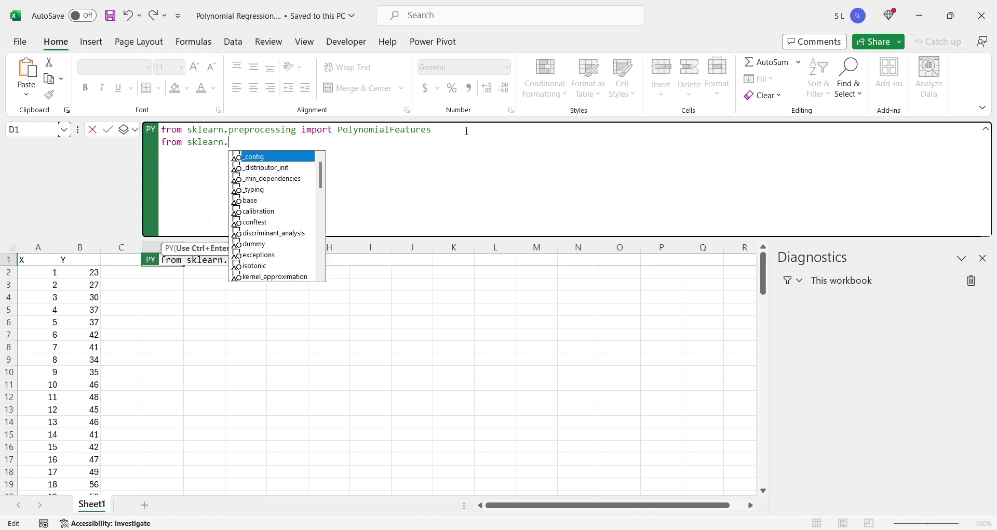
type("linear_")
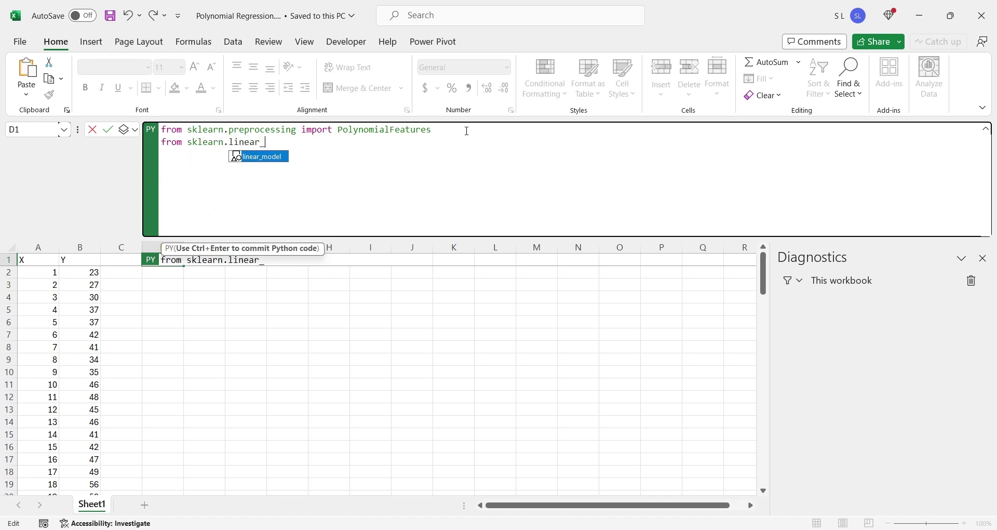
type("model imp")
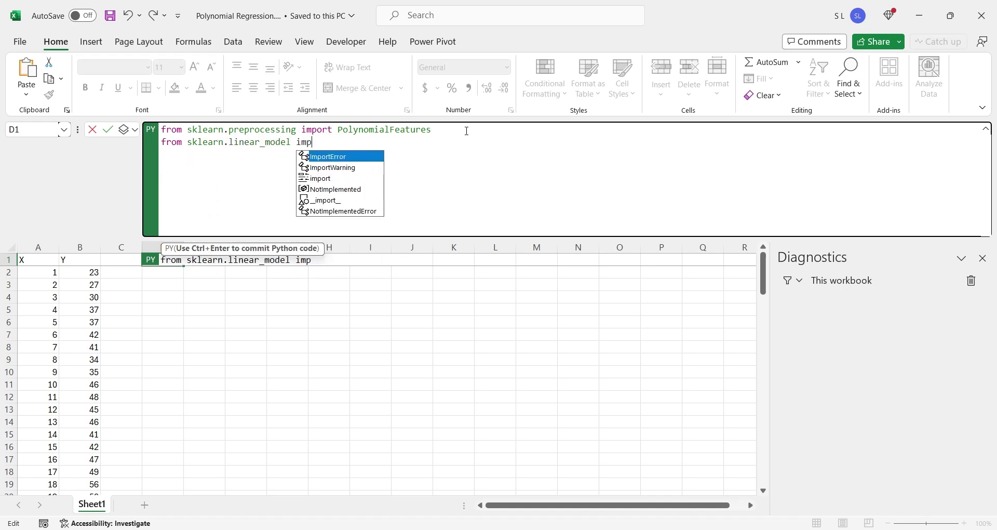
type("ort LinearRegres")
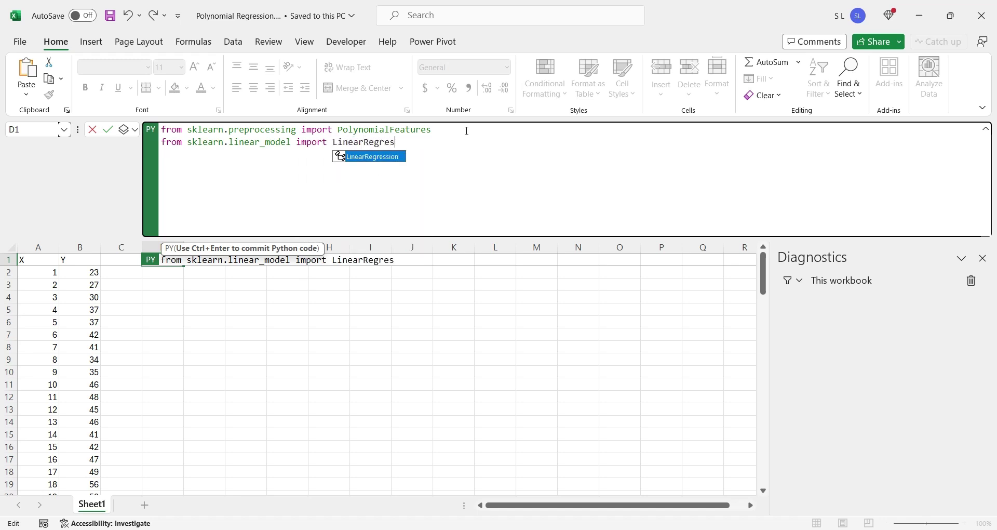
key("Tab")
key("Return")
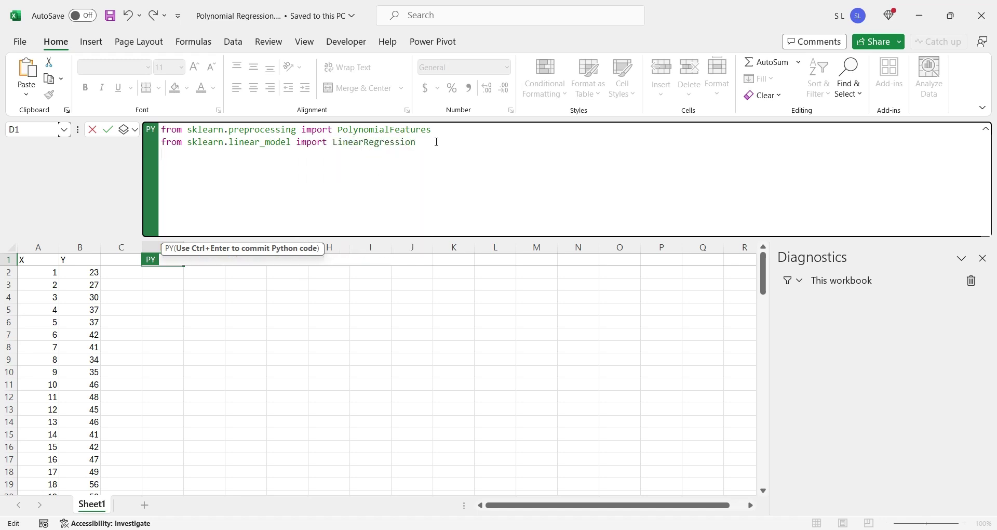
Assign the X values in A2:A101 to the variable x on a new code line.
type("x=")
left_click(49, 261)
key("Down")
key("ctrl+shift+Down")
key("Return")
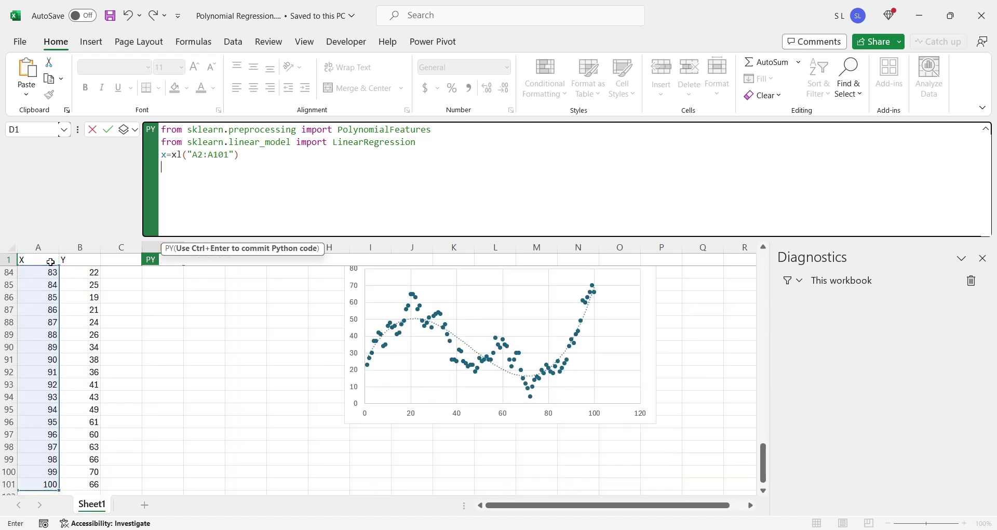
Try to assign the Y values in B2:B101 to the variable y on the following code line.
type("y=")
key("Left")
key("Left")
key("Down")
key("ctrl+shift+Down")
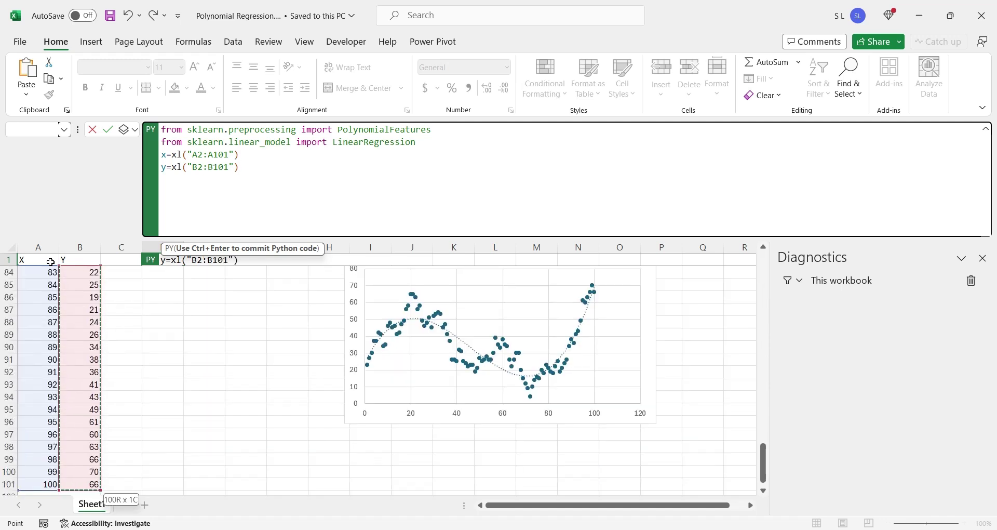
key("Down")
key("Return")
Add a code line assigning PolynomialFeatures with degree=2 to the variable pf.
type("pf=")
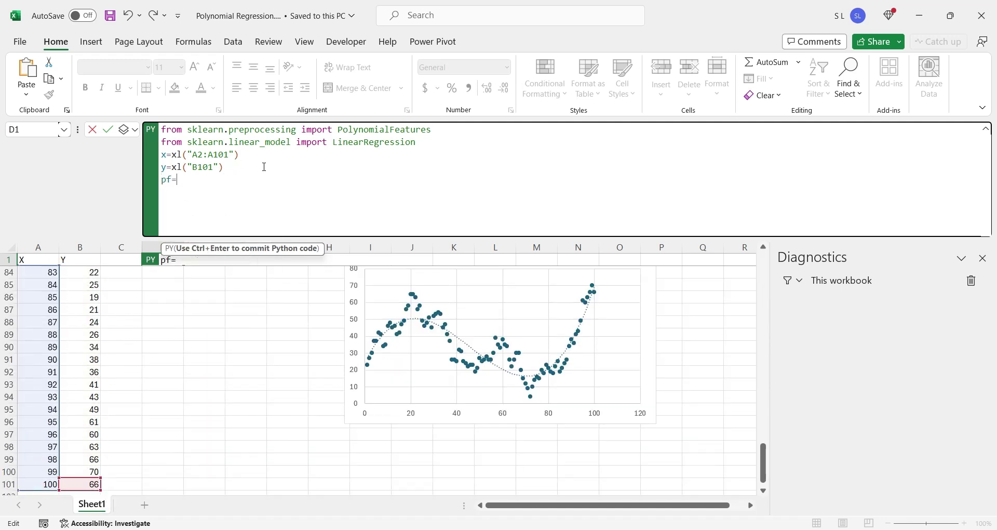
type("po")
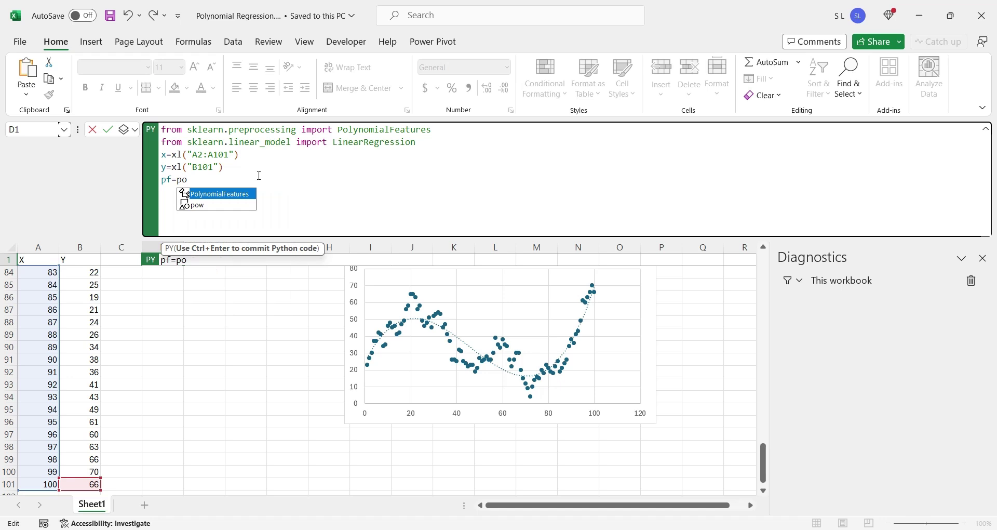
key("Tab")
type("(d")
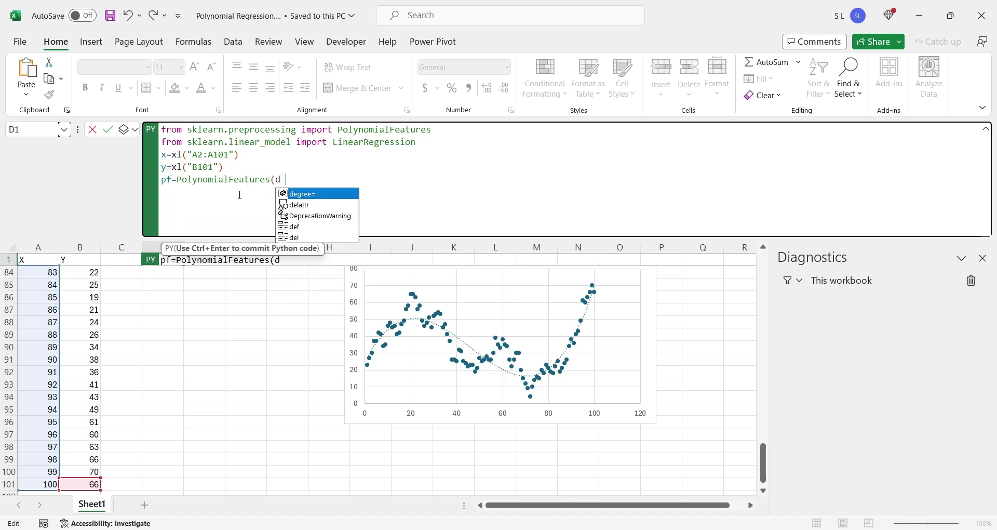
type("egree=2)")
key("Return")
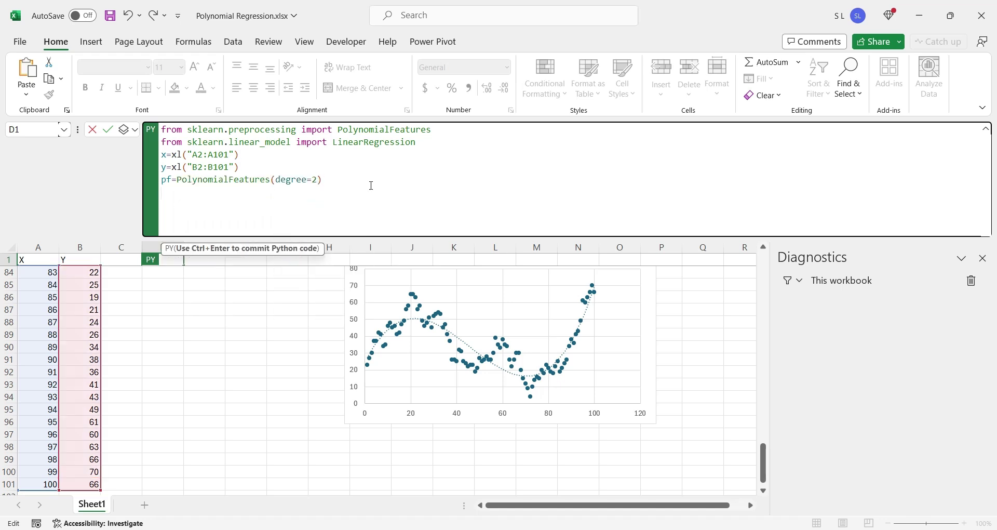
Add a code line assigning the result of pf.fit_transform(x) to the variable ft.
type("ft=pf.fit_")
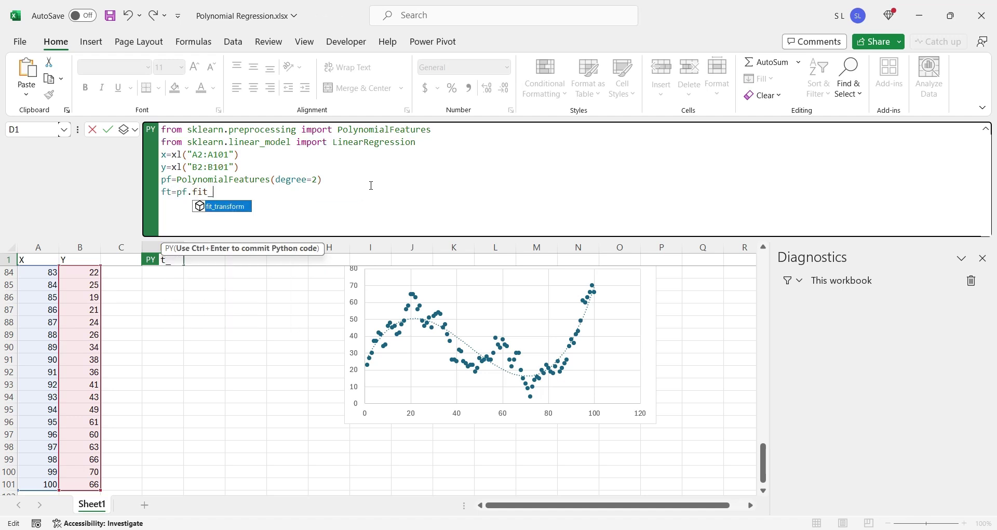
type("transform(x)")
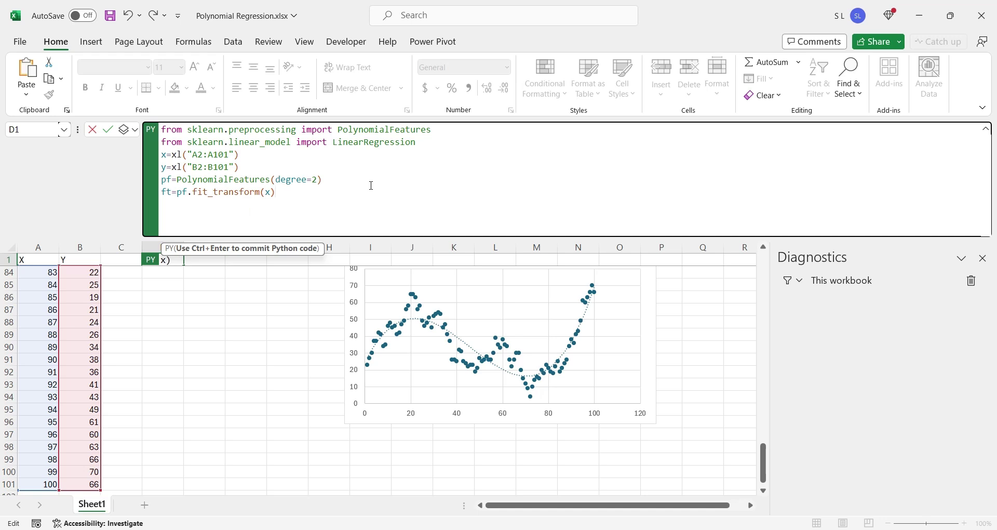
key("Return")
Print ft on the last code line, run the code and look through the transformed values in the diagnostics output.
type("print(ft)")
key("ctrl+Return")
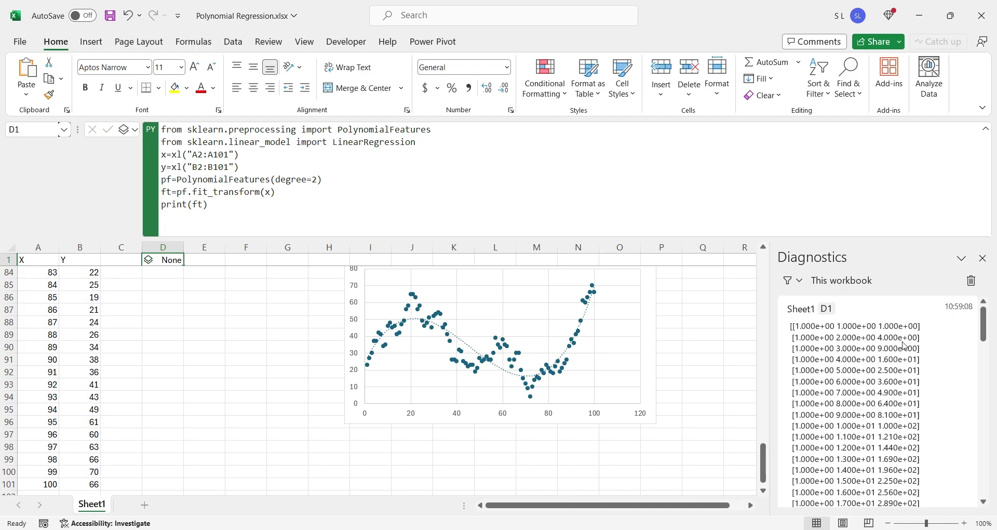
scroll(850, 352, "down", 3)
scroll(850, 352, "down", 10)
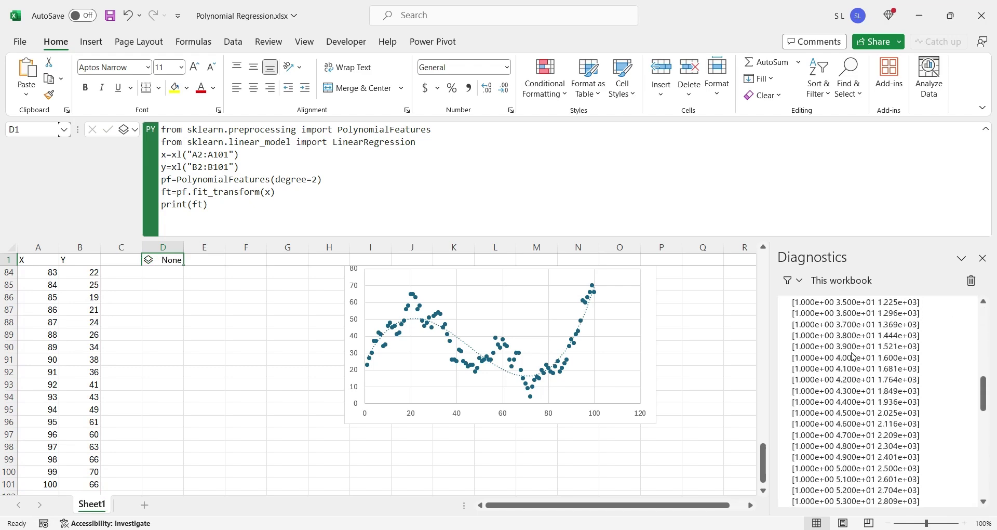
scroll(853, 357, "up", 20)
Replace the print(ft) line with one assigning LinearRegression() to the variable lr.
left_click_drag(208, 204, 159, 204)
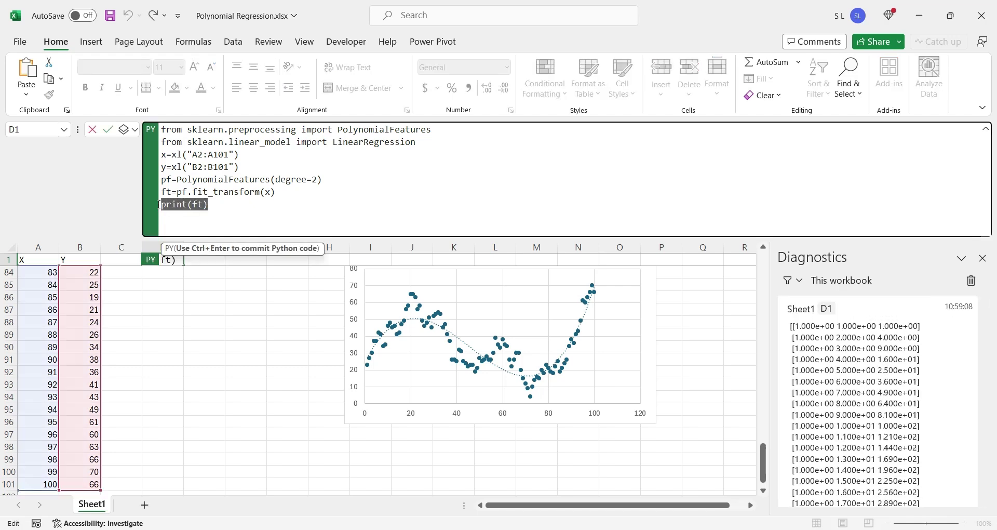
type("lr=Linea")
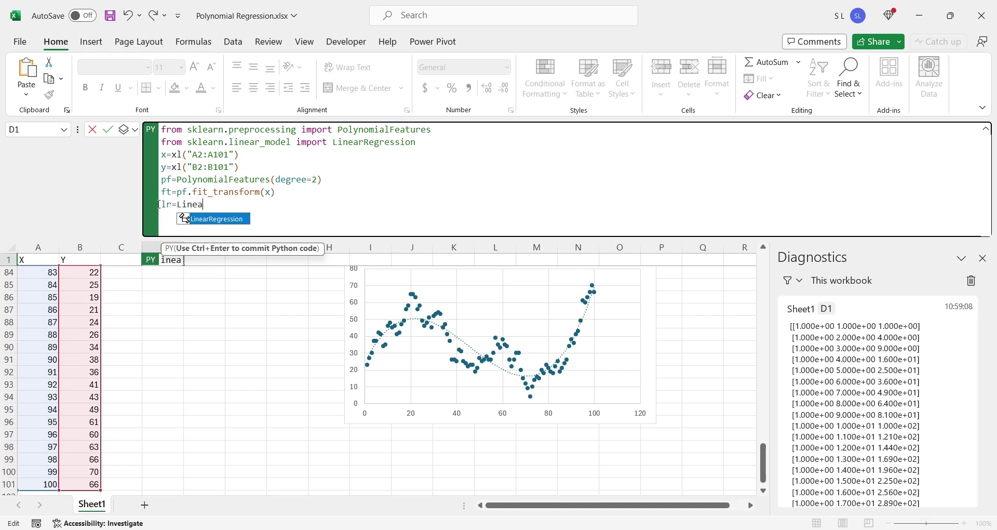
type("rRegression()")
key("Return")
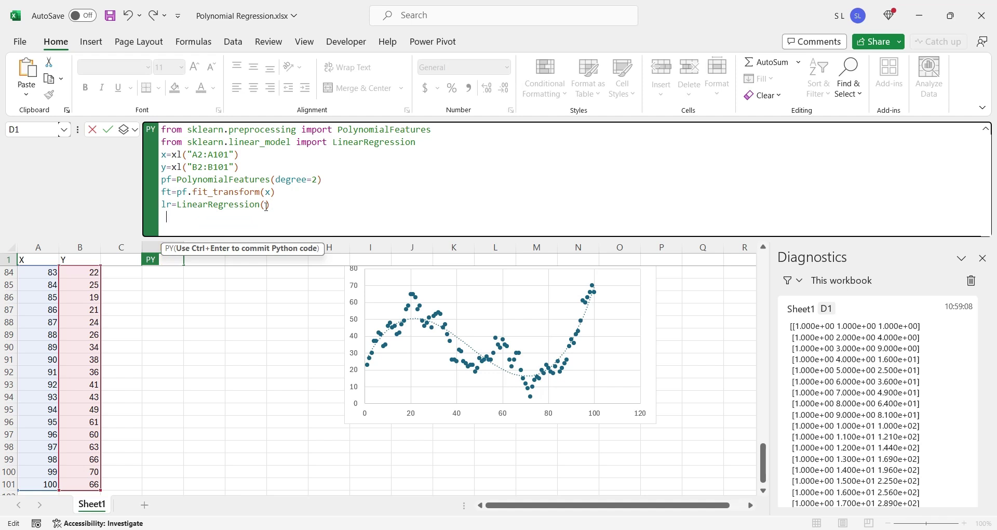
Add code lines fitting the model with lr.fit(ft,y) and assigning lr.predict(ft) to the variable p.
type("lr.fit(ft,y)")
key("Return")
type("p=lr.pr")
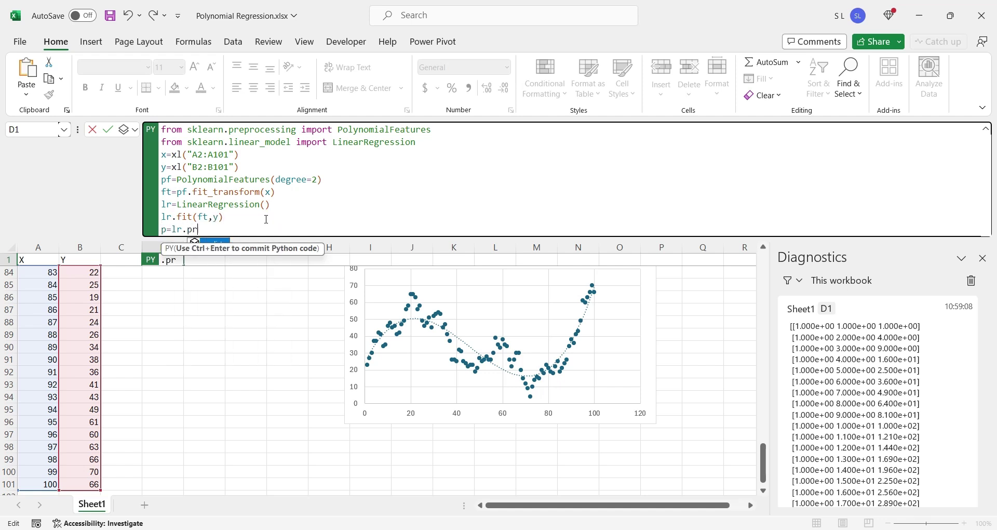
type("edict(ft)")
key("Return")
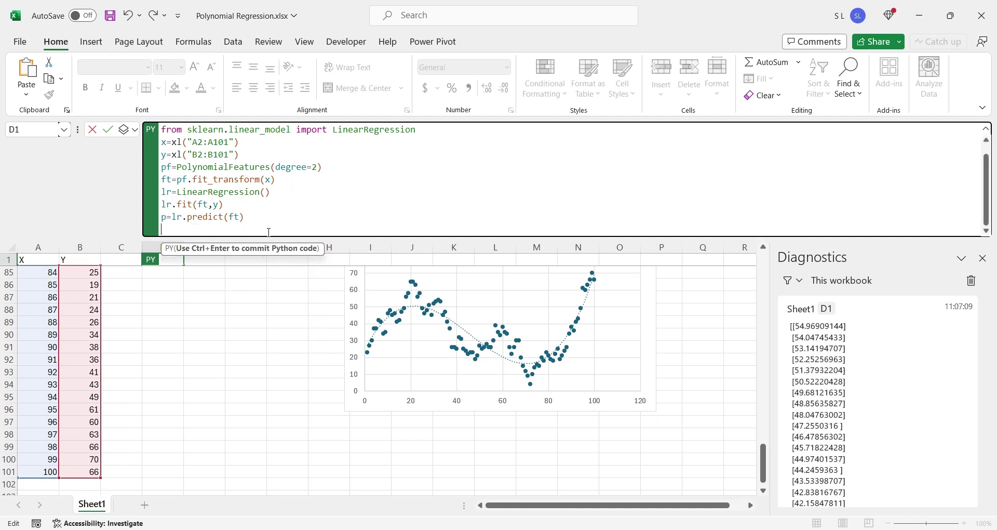
Import matplotlib.pyplot as plt on a new code line and enlarge the code editing area to fit more lines.
type("import ma")
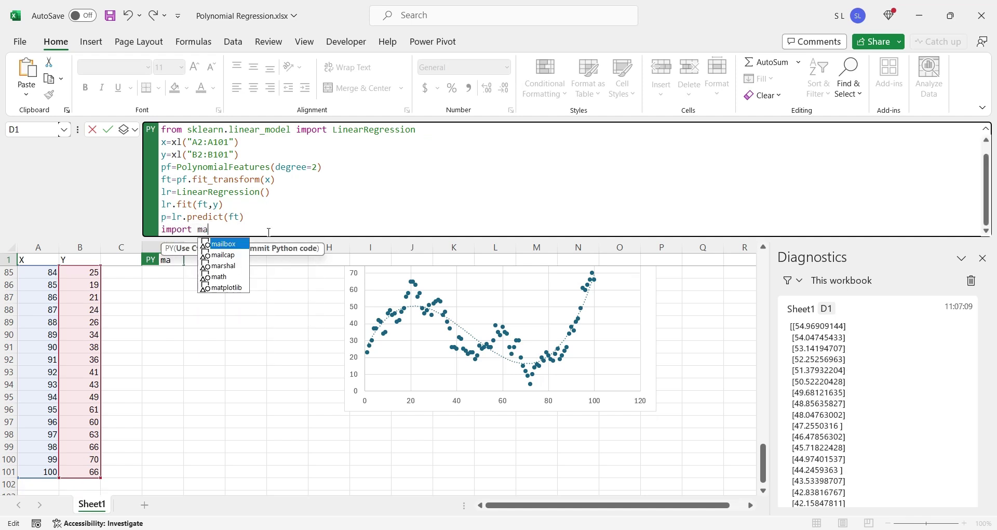
type("tplotlib.py")
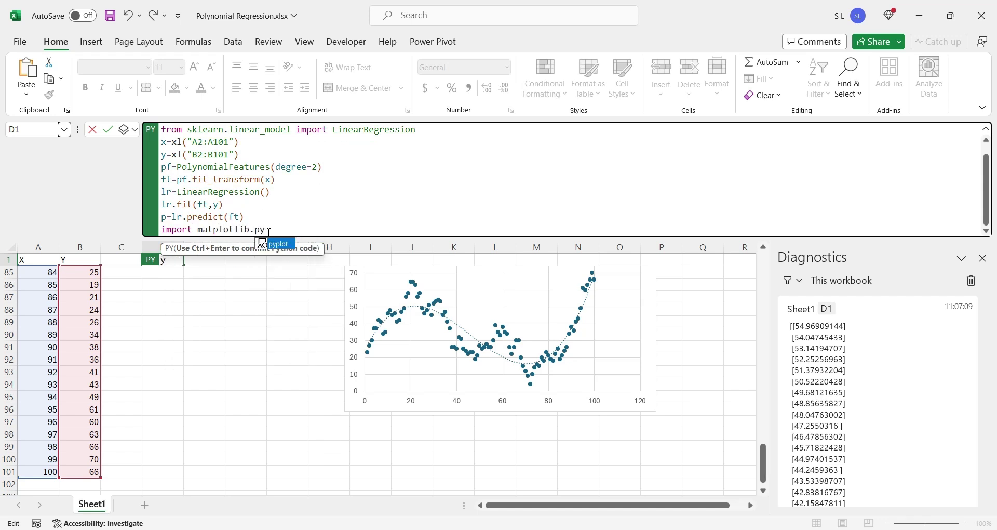
type("plot as plt")
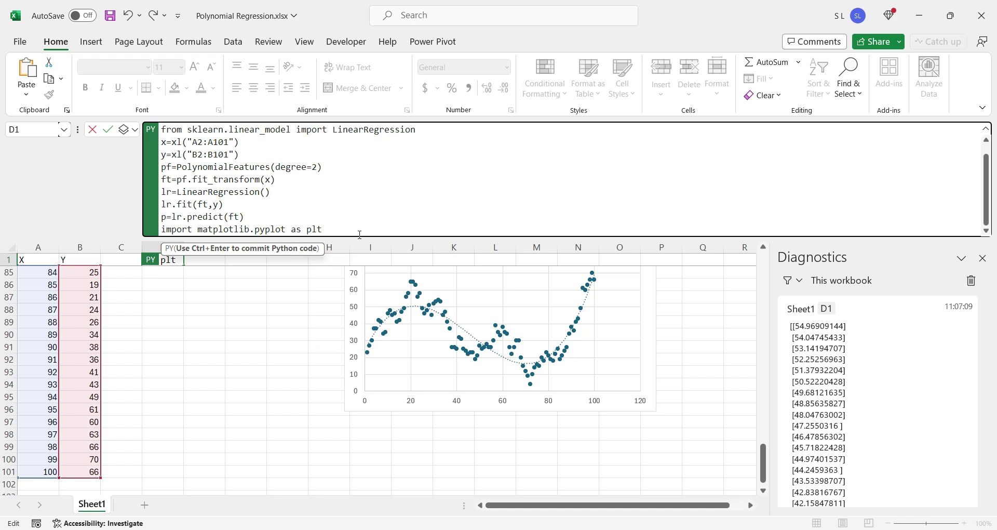
left_click_drag(364, 237, 354, 300)
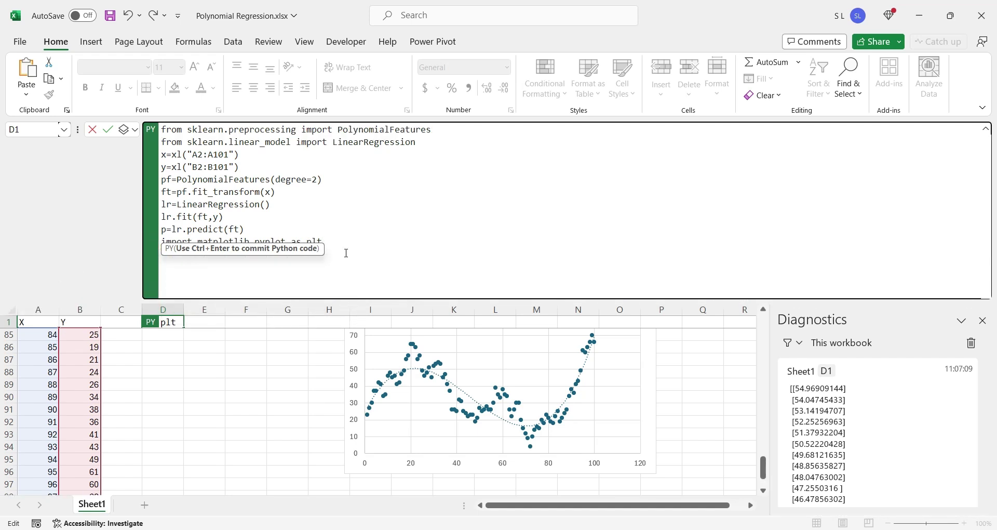
key("Return")
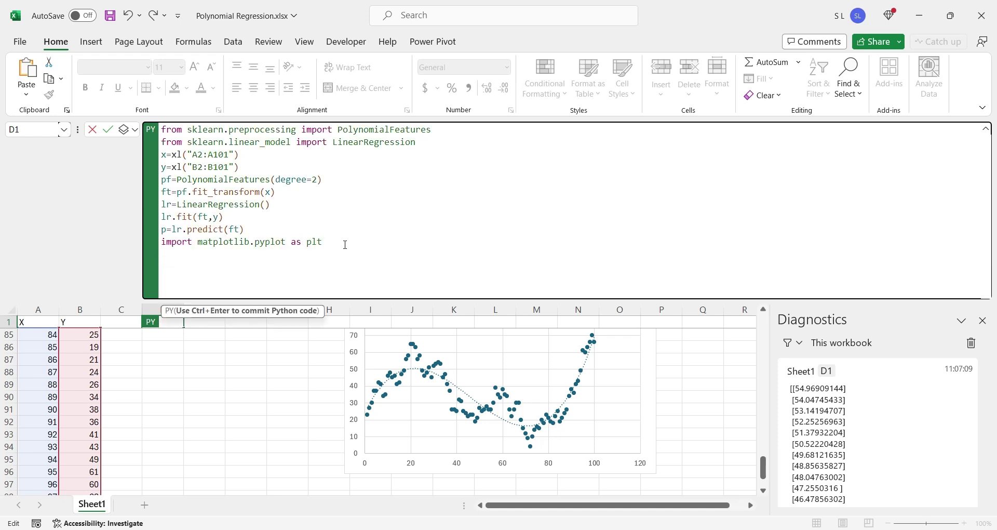
Add code lines creating a figure with plt.figure() and titling it "Polynomial Regression Line" with plt.title.
type("plt.figu")
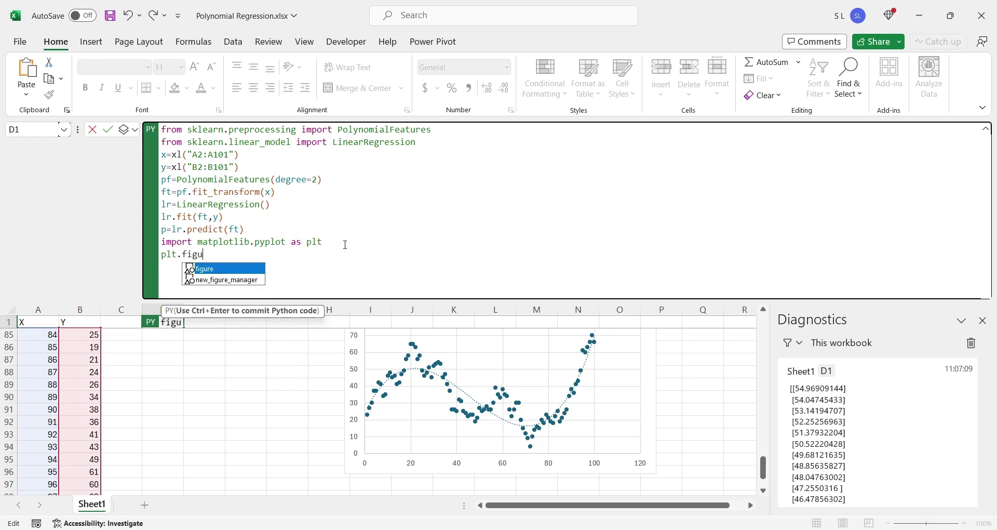
type("re()")
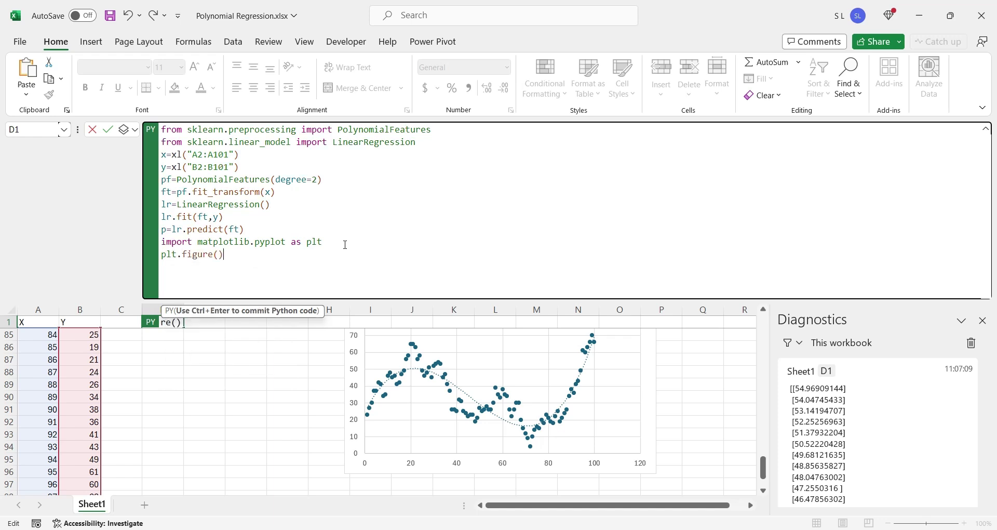
key("Return")
type("plt.")
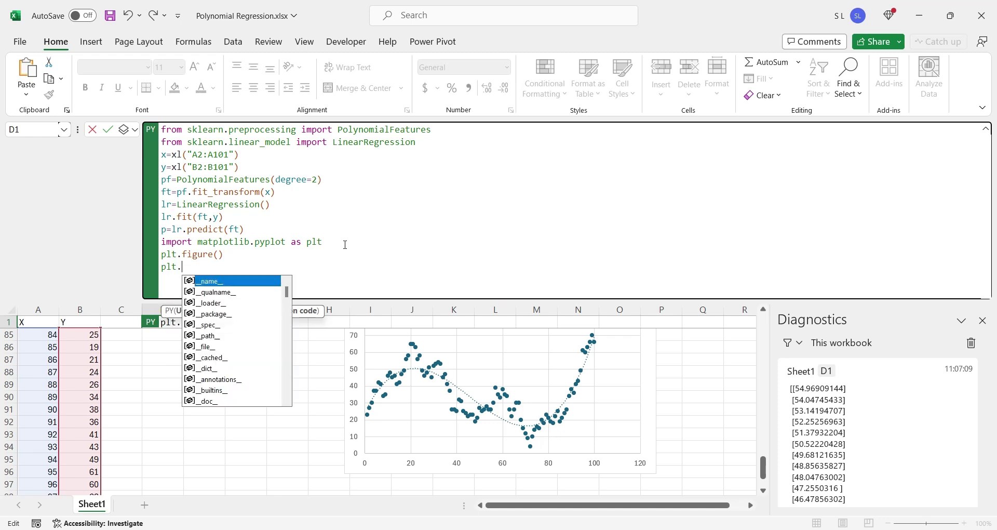
type("tit")
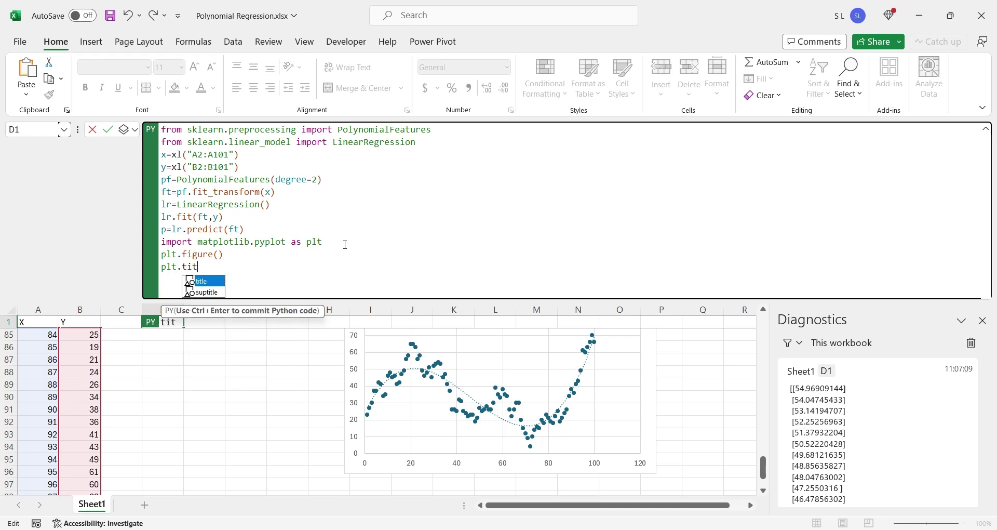
key("Tab")
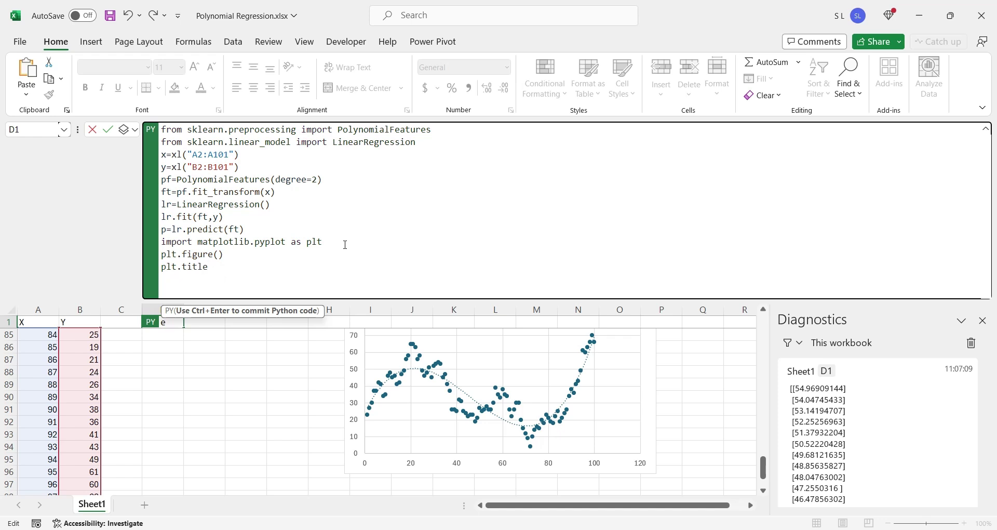
type("(\"")
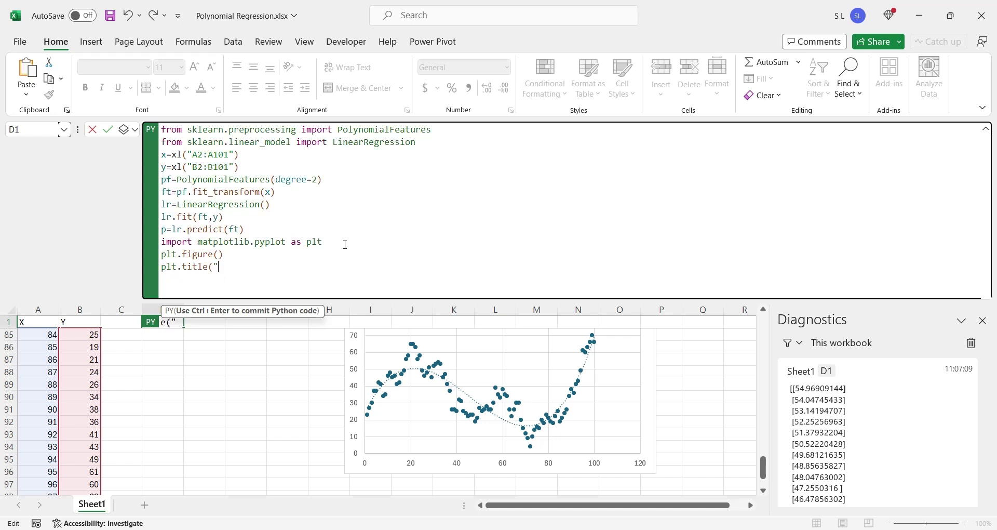
type("Polynomial Regression")
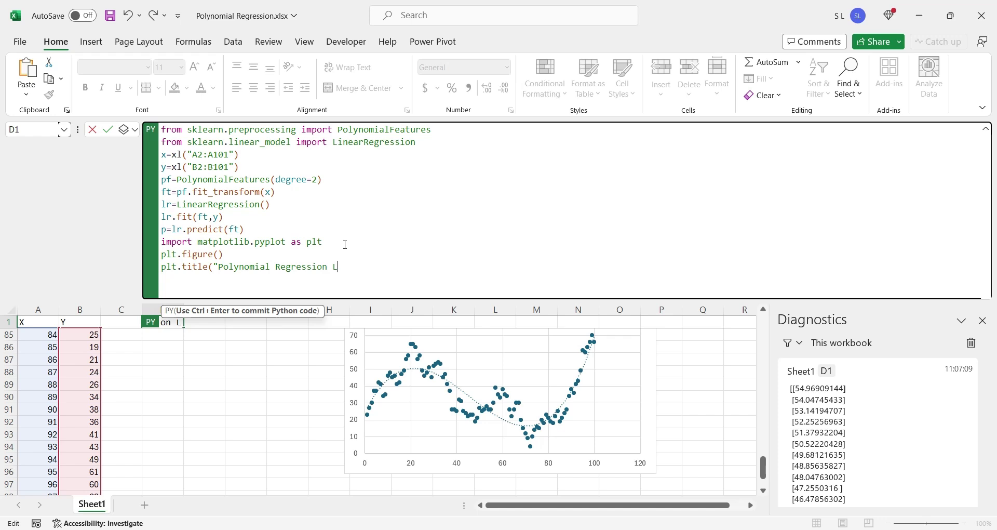
type(" Line\")")
key("Return")
Add a plt.scatter code line plotting x against y with the colour c="blue".
type("plt.")
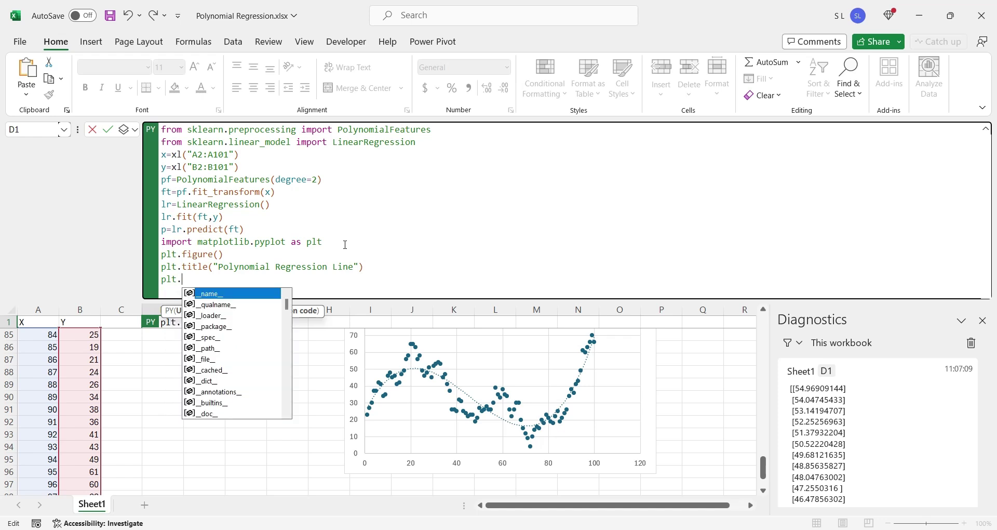
type("scatter(x,y")
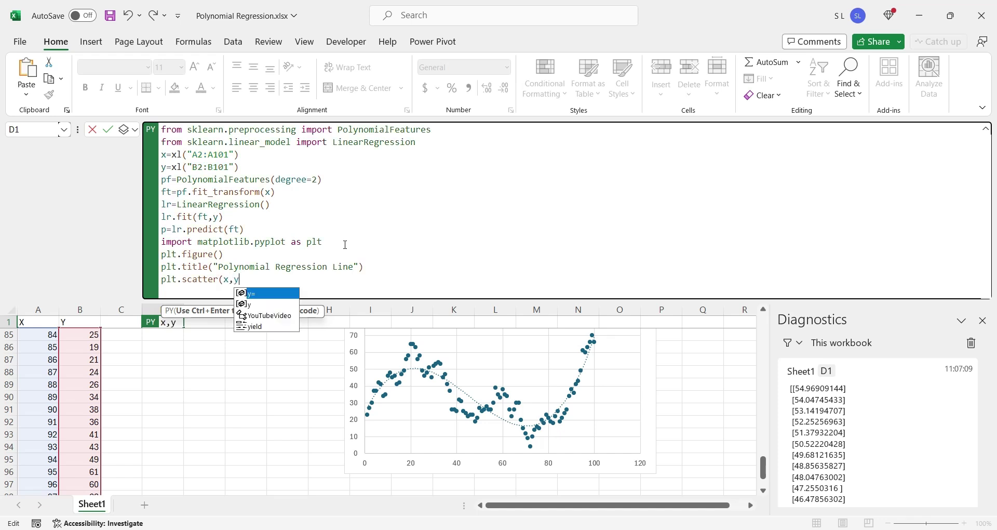
type(",")
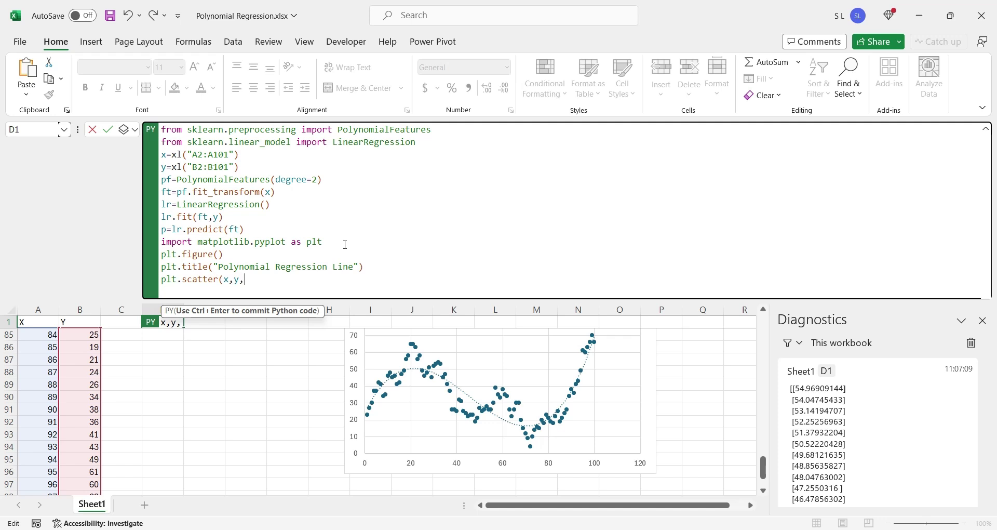
type("c=blue")
key("ctrl+Left")
type("\"")
key("End")
type("\") ")
Add a plt.plot code line drawing the predictions p against x with the colour c="Red".
type("plt.")
type("pl")
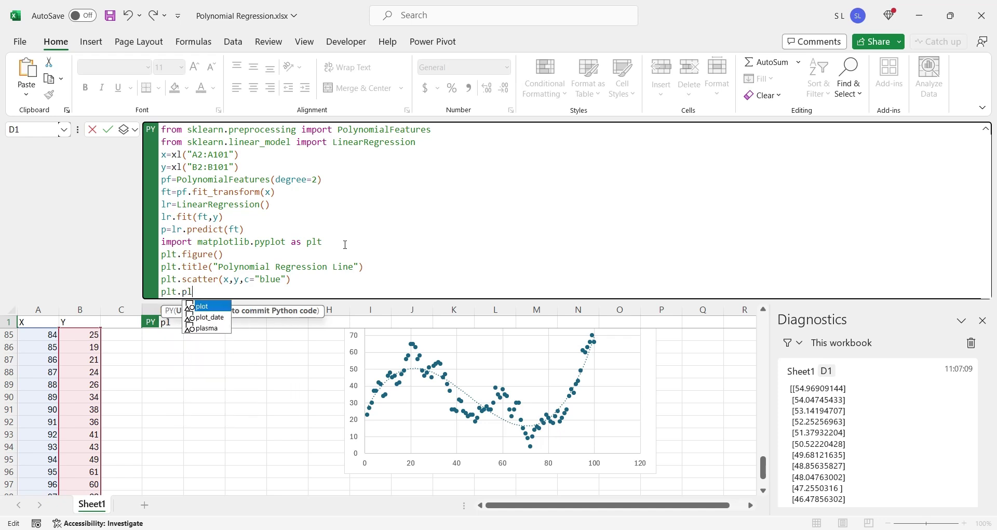
type("ot(")
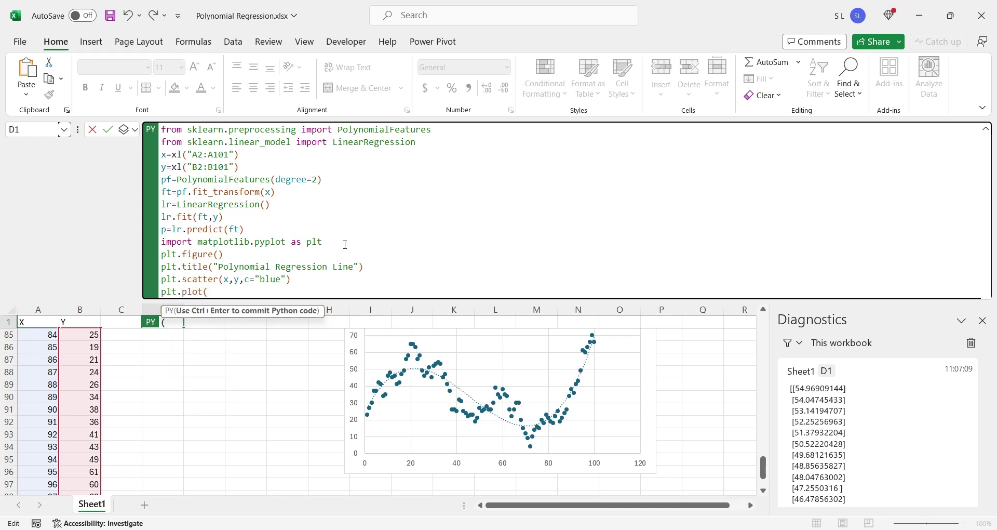
type("x,y")
type(",")
key("BackSpace")
key("BackSpace")
type("p")
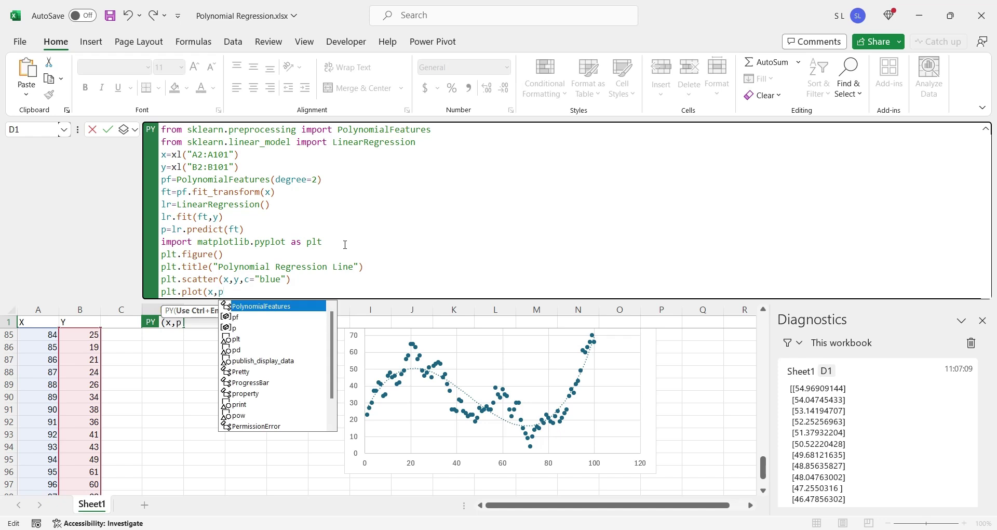
type(",")
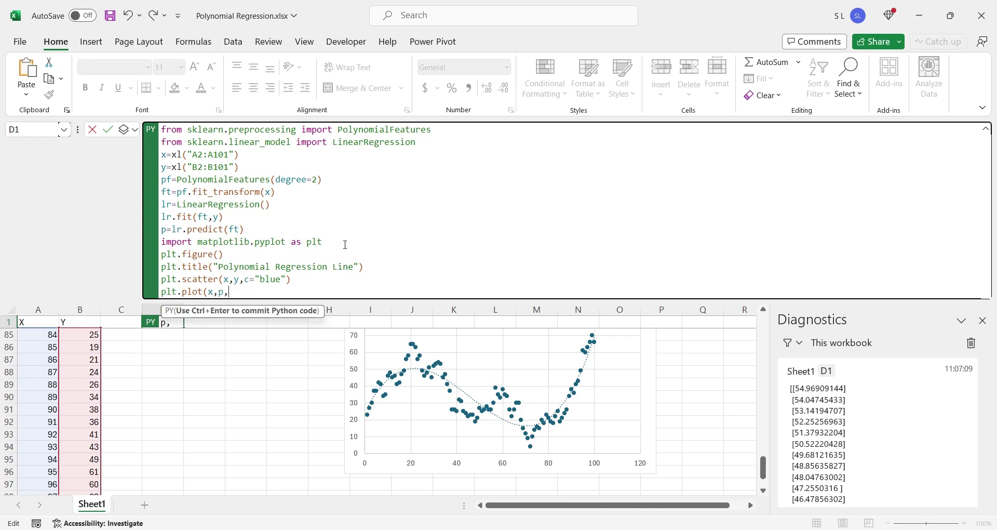
type("c=\"Red\")")
key("Return")
Finish the code with plt.show() and run it in cell D1.
type("plt.sh")
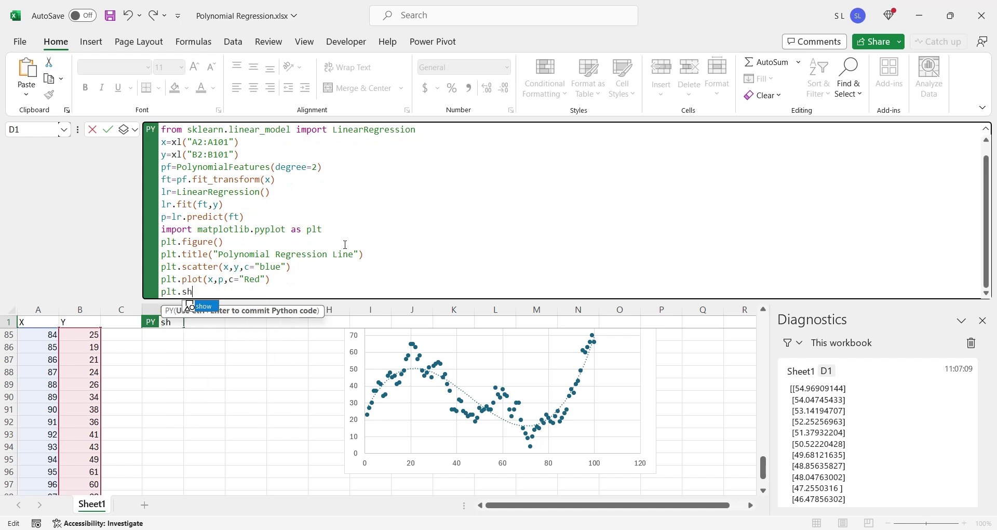
type("ow()")
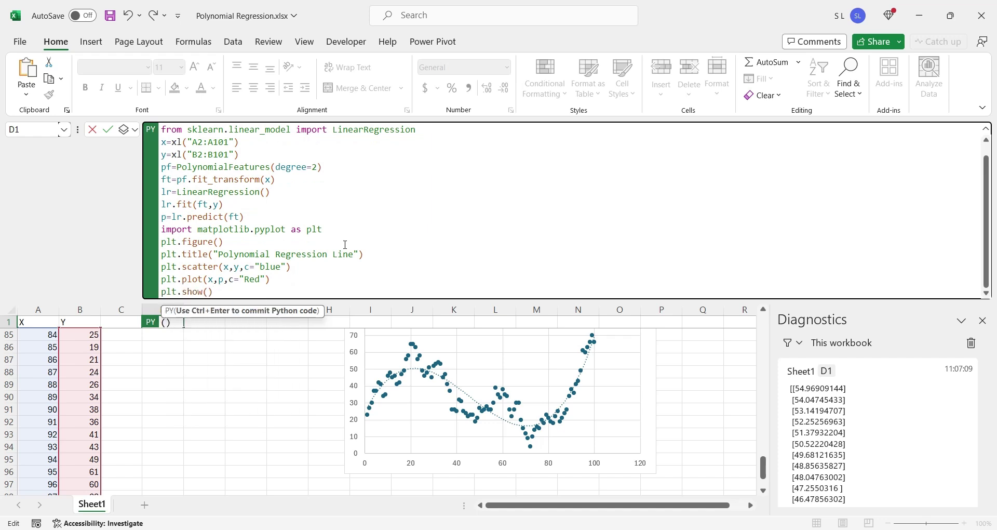
key("ctrl+Return")
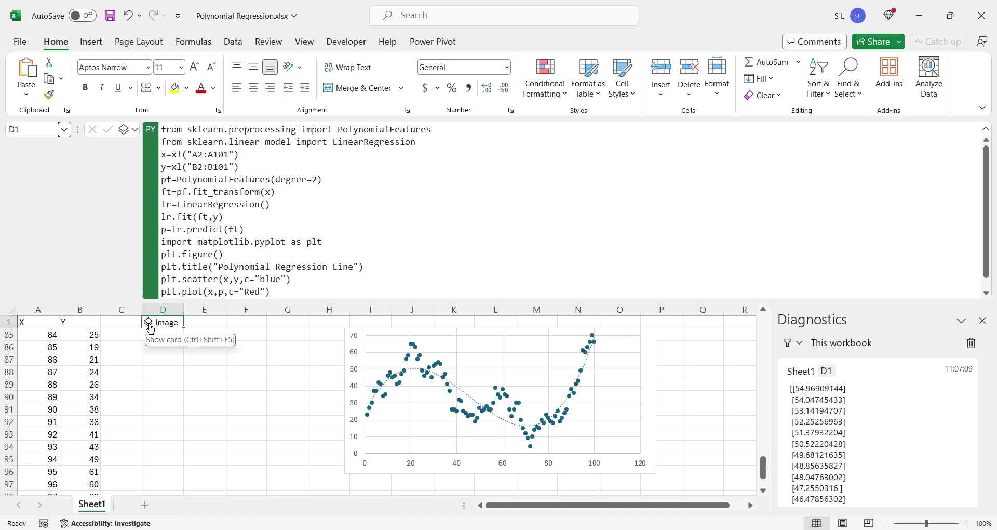
Preview the regression plot image held in cell D1.
left_click(149, 325)
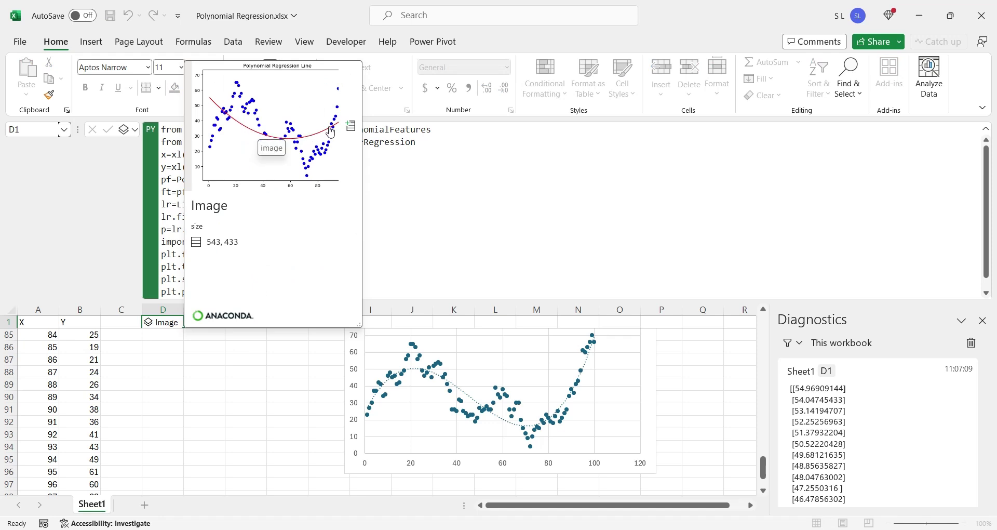
left_click(398, 170)
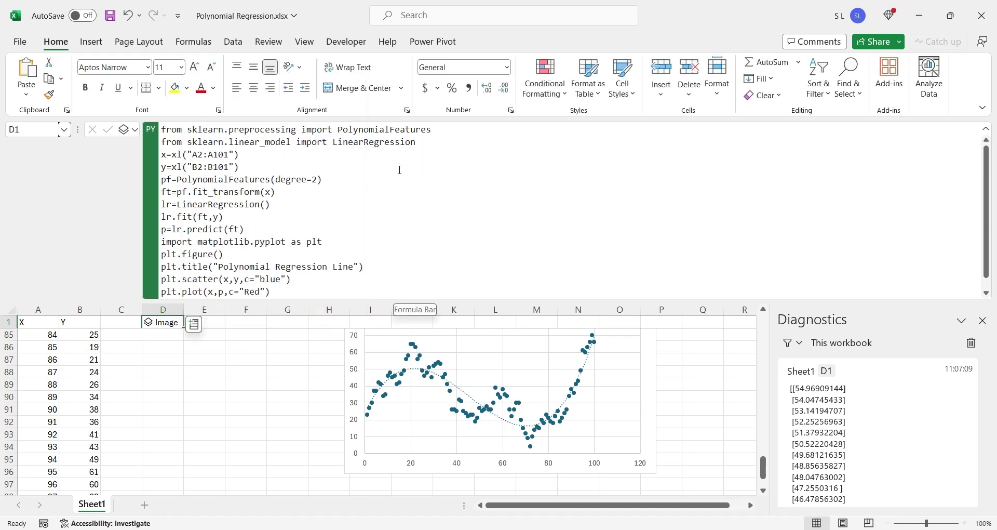
Set the PolynomialFeatures degree to 3 in the D1 code, rerun it and preview the updated plot.
double_click(315, 179)
type("3")
left_click(282, 294)
key("ctrl+Return")
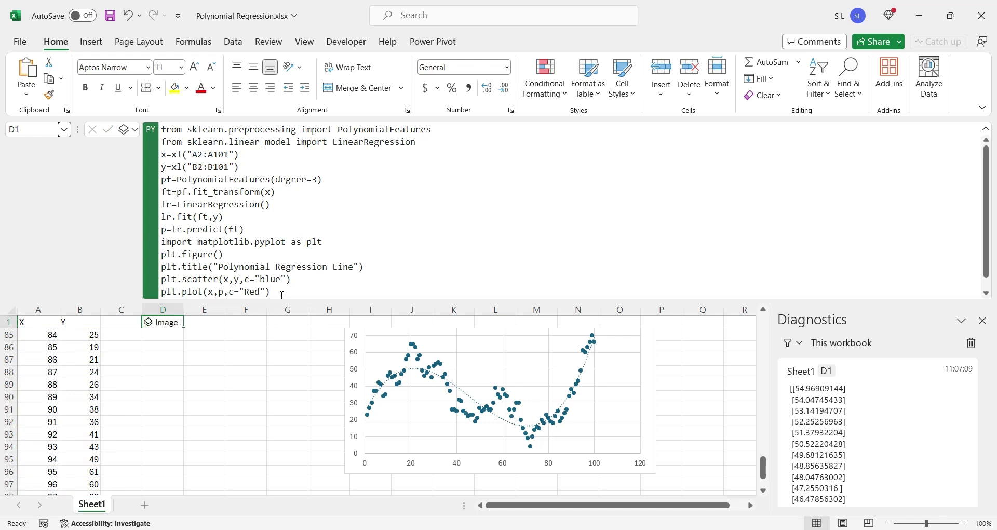
left_click(149, 326)
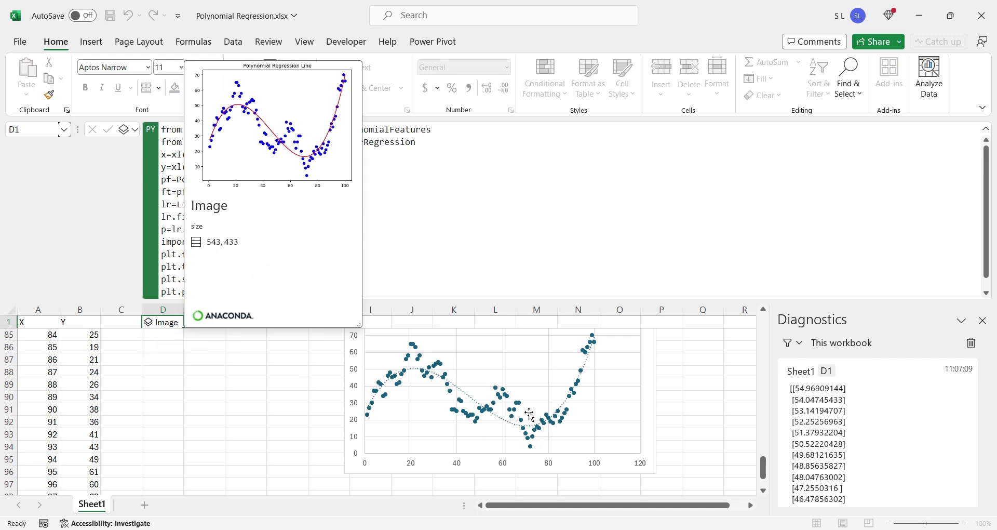
key("Escape")
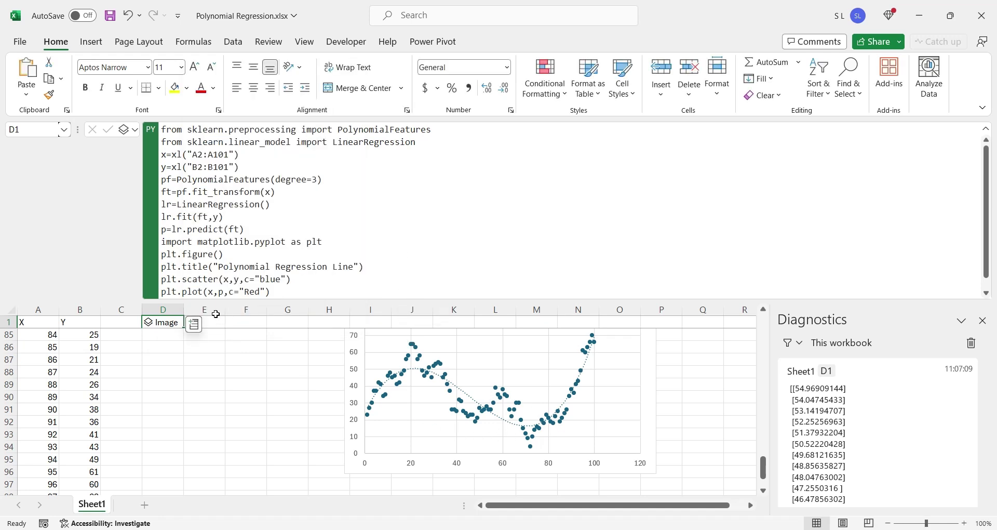
Merge and center E1:J14 and display the plot there with the formula =D1.image.
left_click_drag(216, 302, 427, 325)
left_click(347, 93)
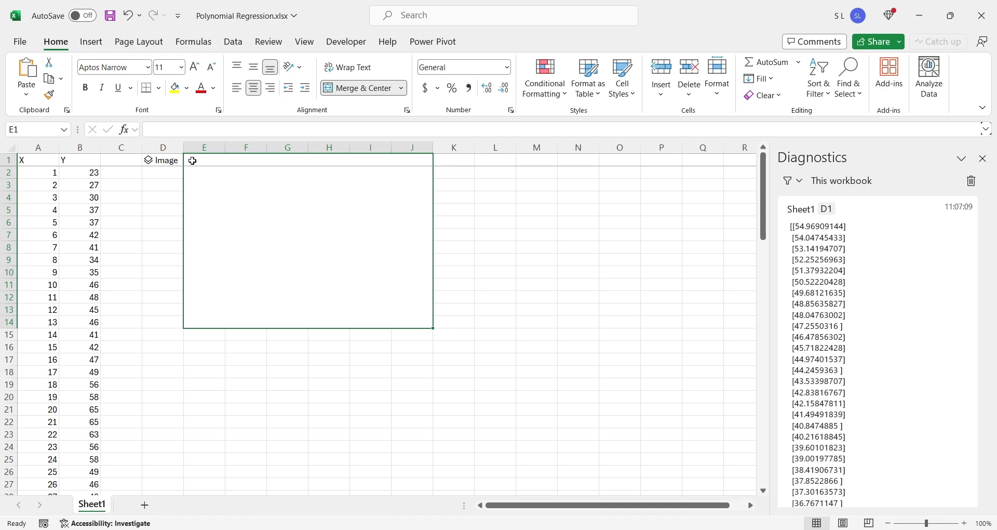
type("=")
left_click(162, 160)
left_click(189, 125)
type(".")
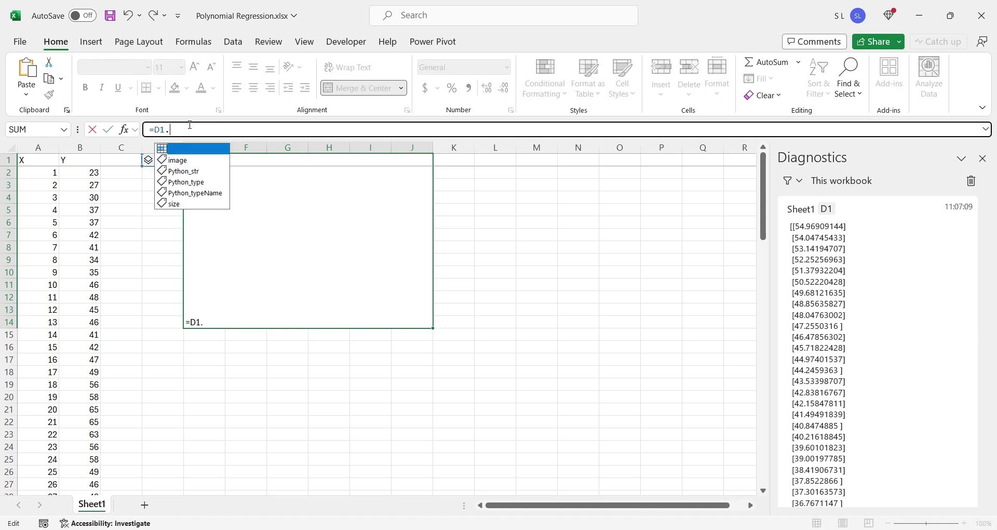
type("image")
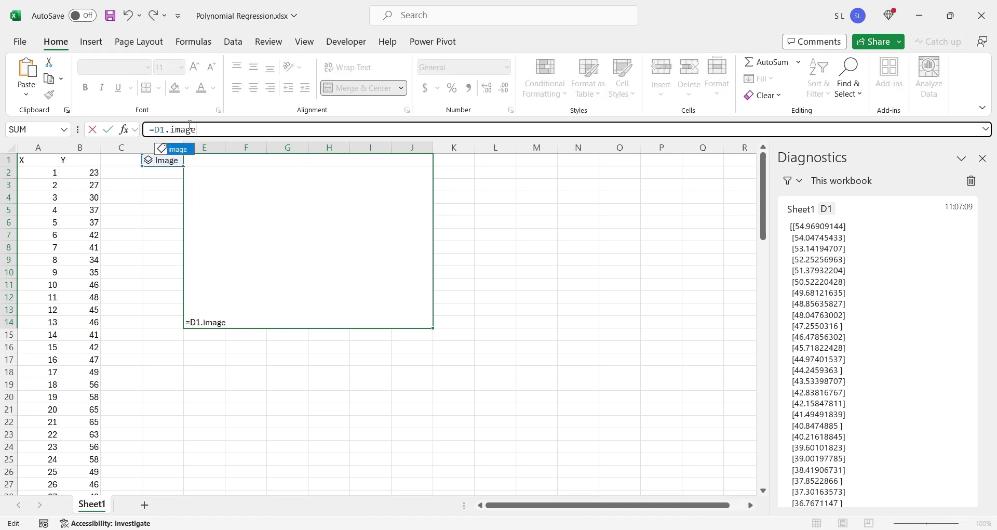
key("Return")
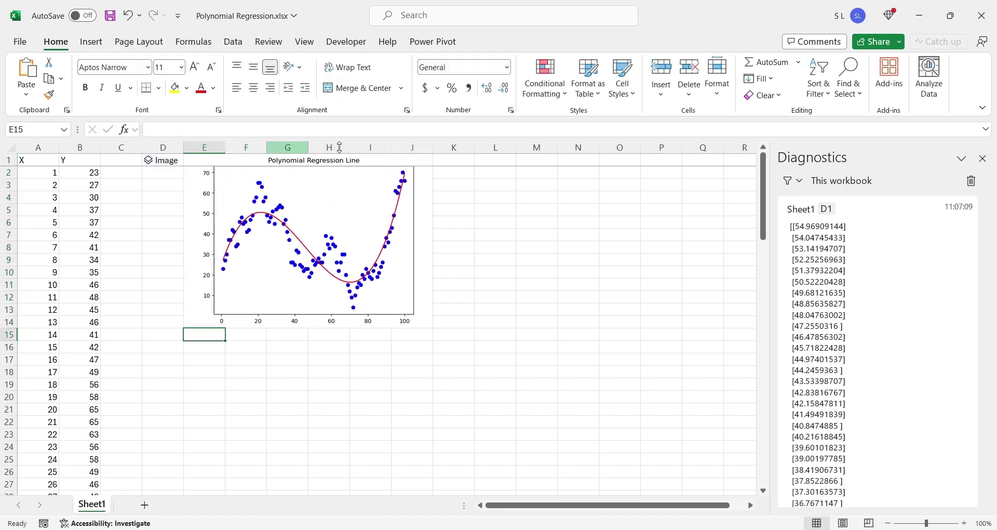
Move the trendline scatter chart up beside the Python plot and resize it to span columns K to P, rows 2 to 14.
left_click_drag(545, 508, 479, 507)
scroll(478, 374, "down", 20)
left_click_drag(543, 248, 538, 189)
scroll(558, 437, "up", 7)
left_click_drag(558, 437, 534, 222)
scroll(525, 412, "up", 7)
left_click_drag(525, 412, 563, 174)
scroll(559, 200, "up", 7)
left_click_drag(540, 431, 532, 234)
scroll(523, 233, "up", 5)
left_click_drag(514, 347, 589, 193)
left_click_drag(721, 321, 683, 327)
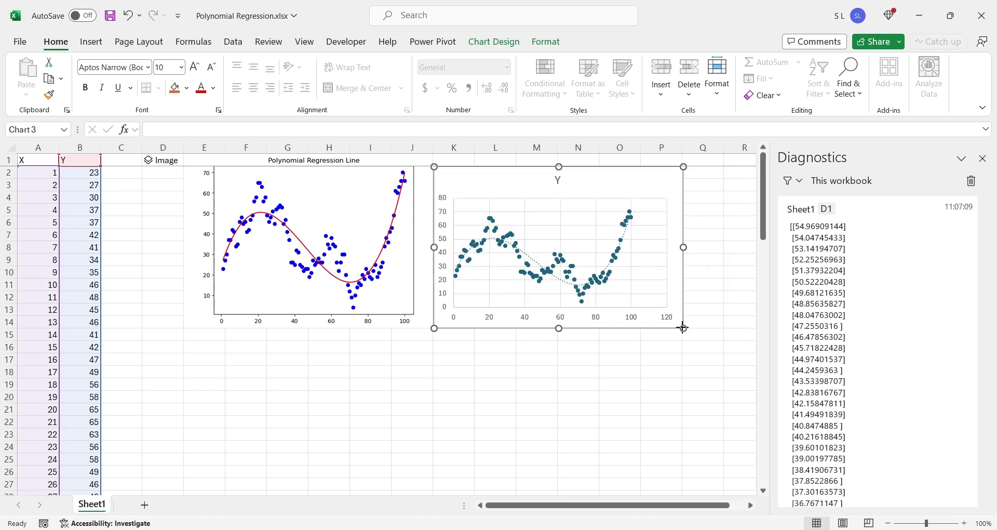
left_click(592, 352)
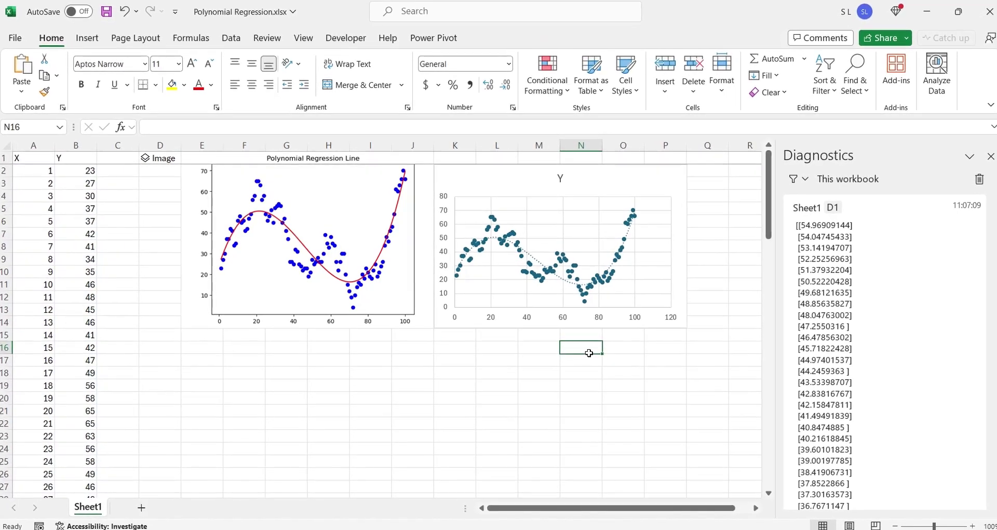